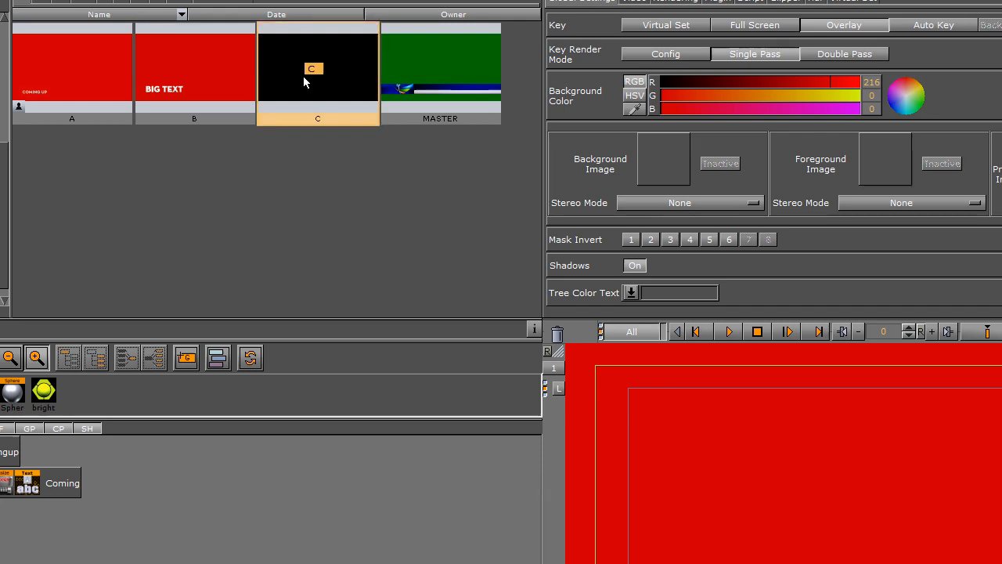
- Set the scene's background image to CC, and replace it with image C from the green-background image folder
click(104, 4)
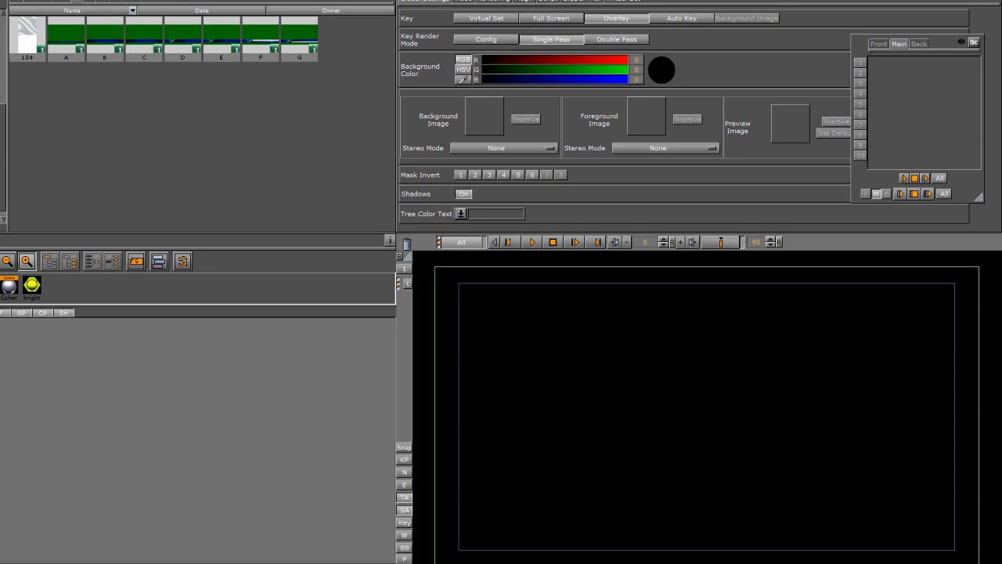
click(4, 162)
drag(333, 39, 486, 118)
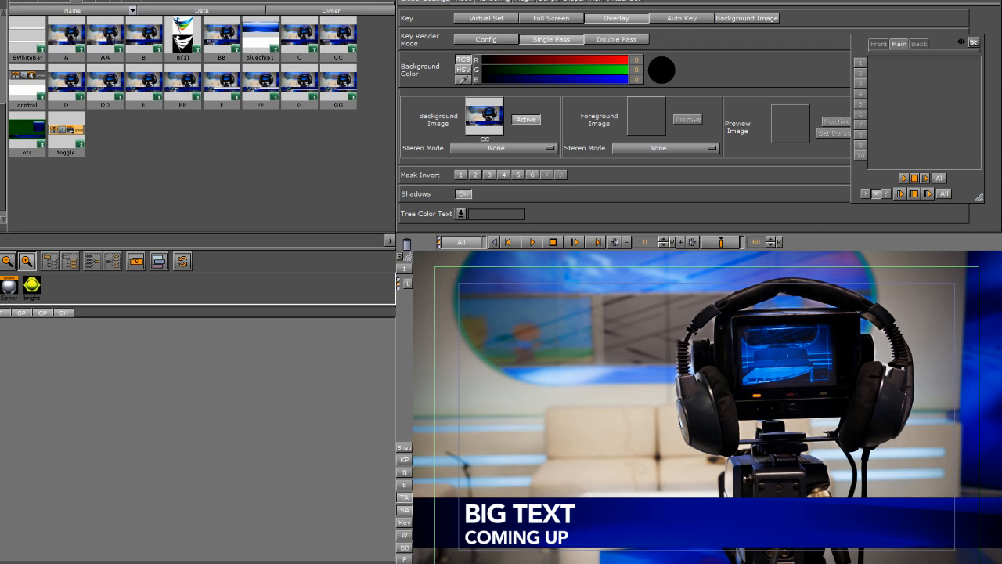
click(4, 118)
drag(140, 36, 484, 115)
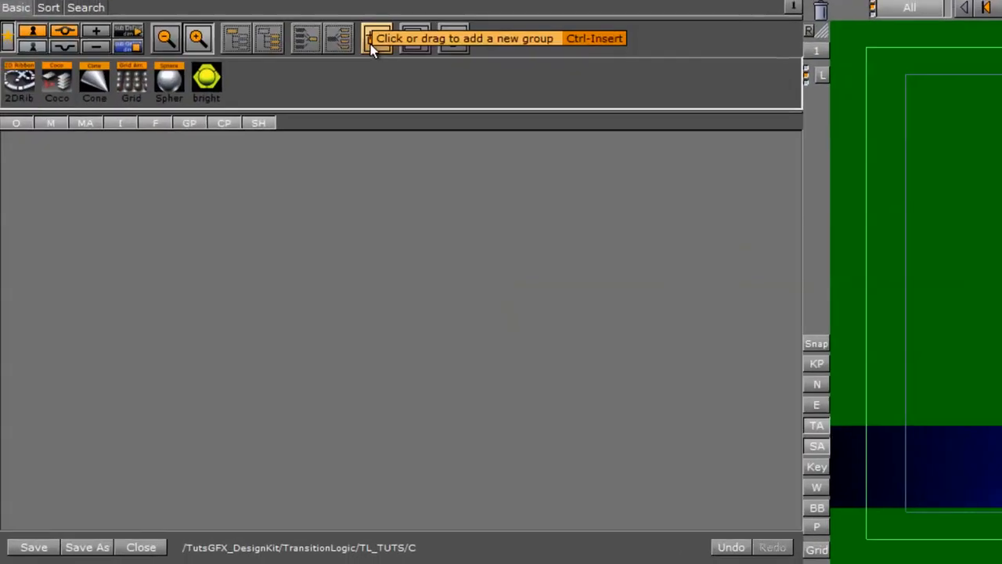
- Add a group to the scene tree with two child text containers using the Neutra-Display-Titling and Neutra-Text-TF-Bold-Alt fonts
drag(135, 261, 105, 208)
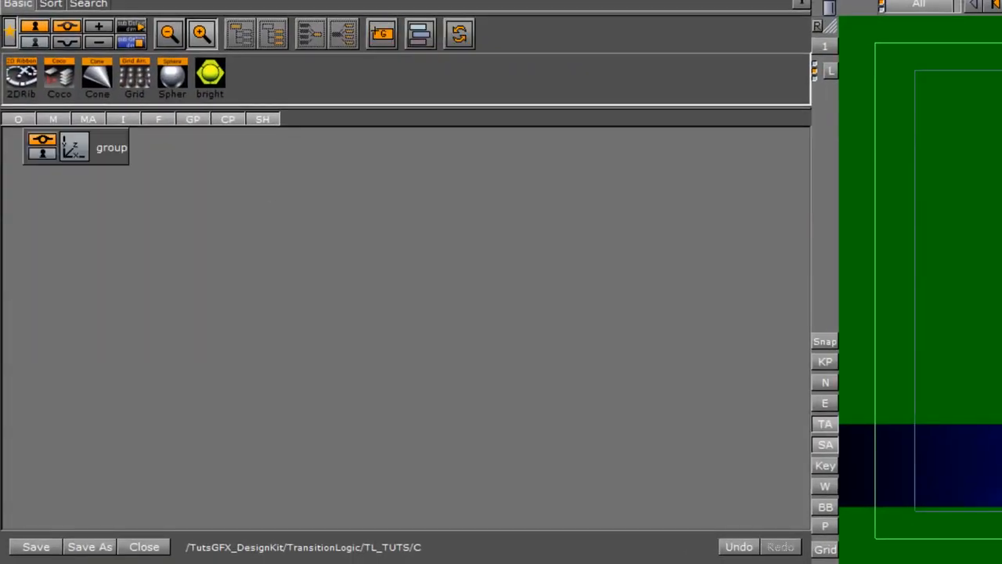
click(146, 54)
drag(55, 98, 107, 227)
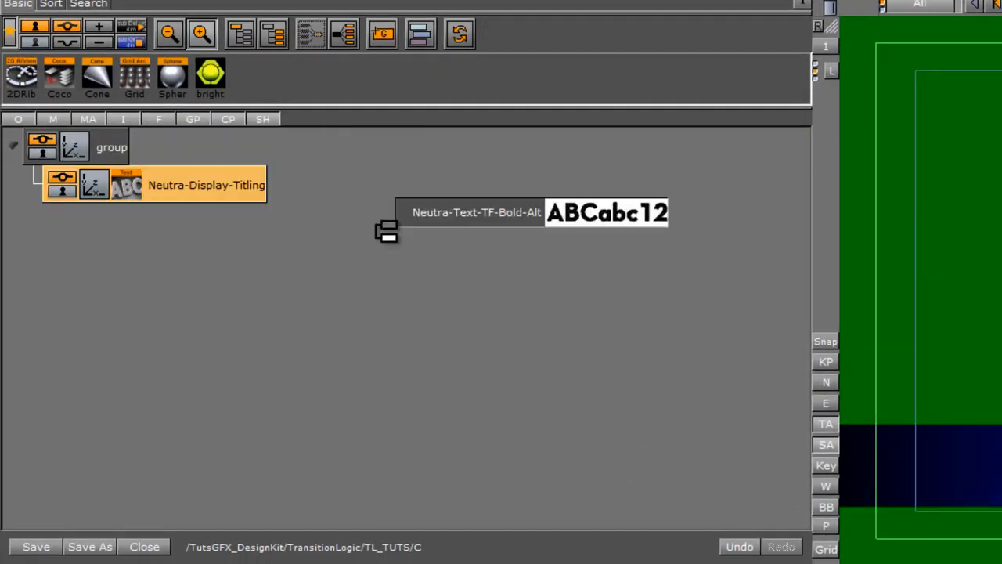
drag(386, 231, 137, 258)
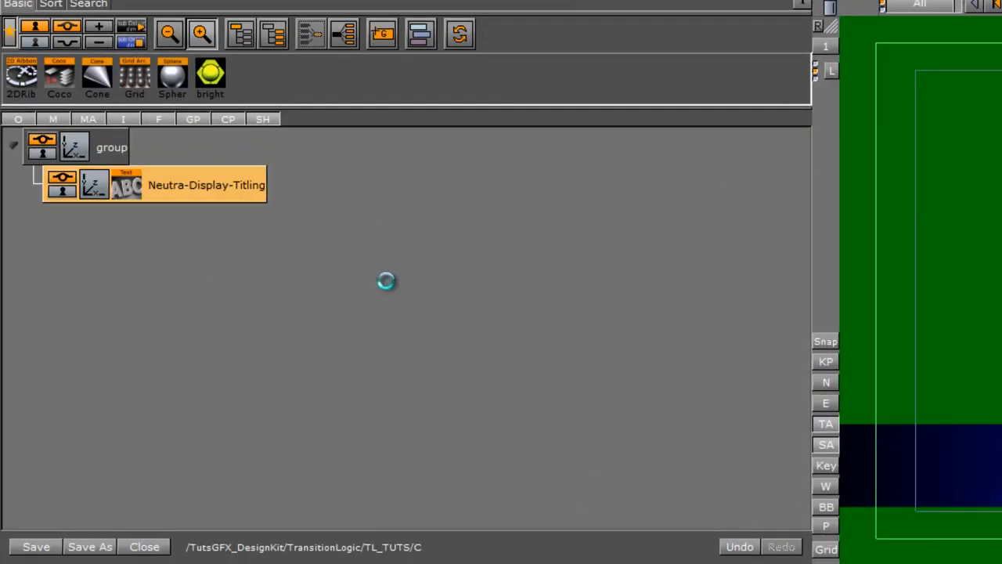
- Rename the Neutra-Display-Titling container to 1LINE and the Neutra-Text-TF-Bold-Alt container to 2LINE
double_click(198, 185)
text(B)
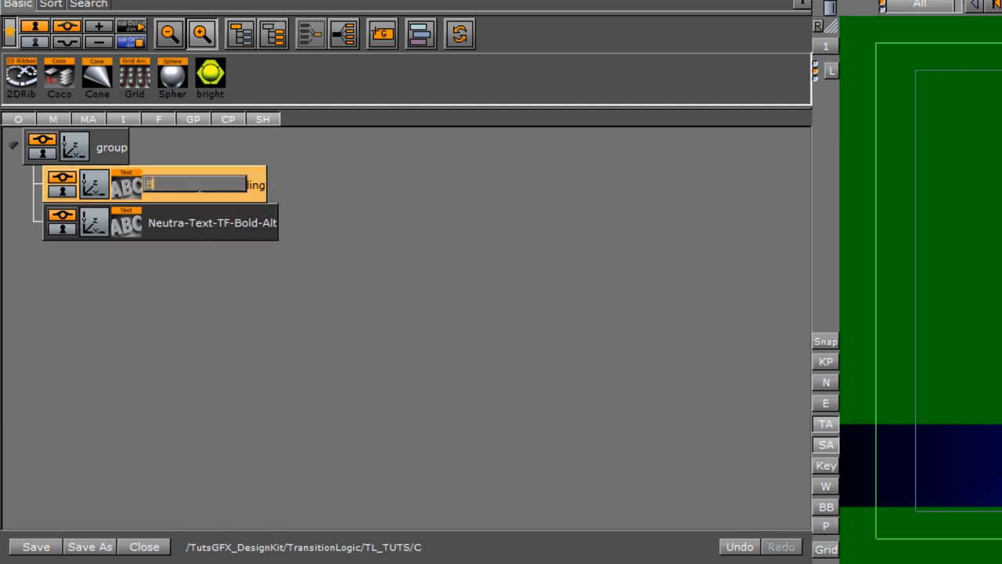
key(BackSpace)
text(1L)
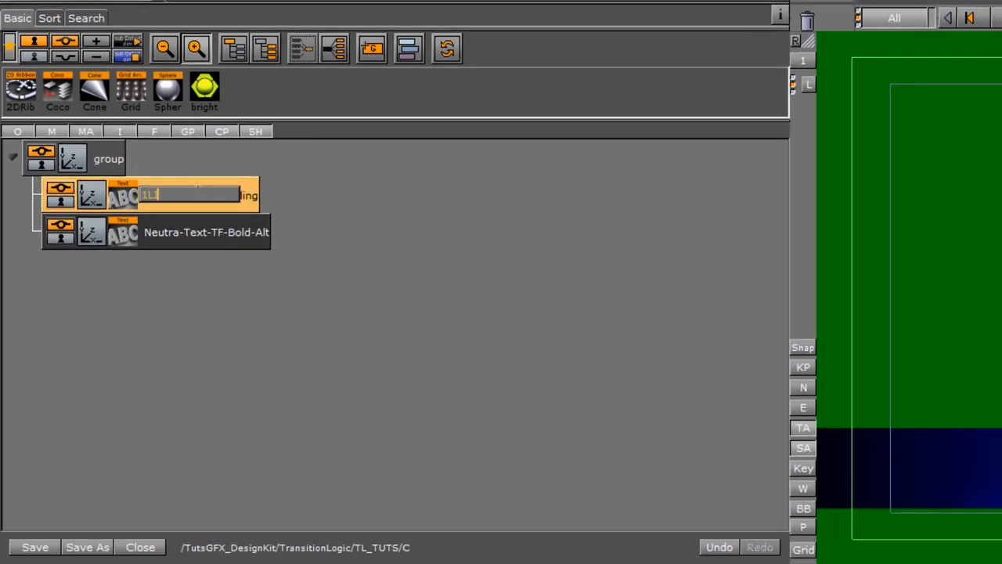
text(INE)
key(Tab)
text(2LIN)
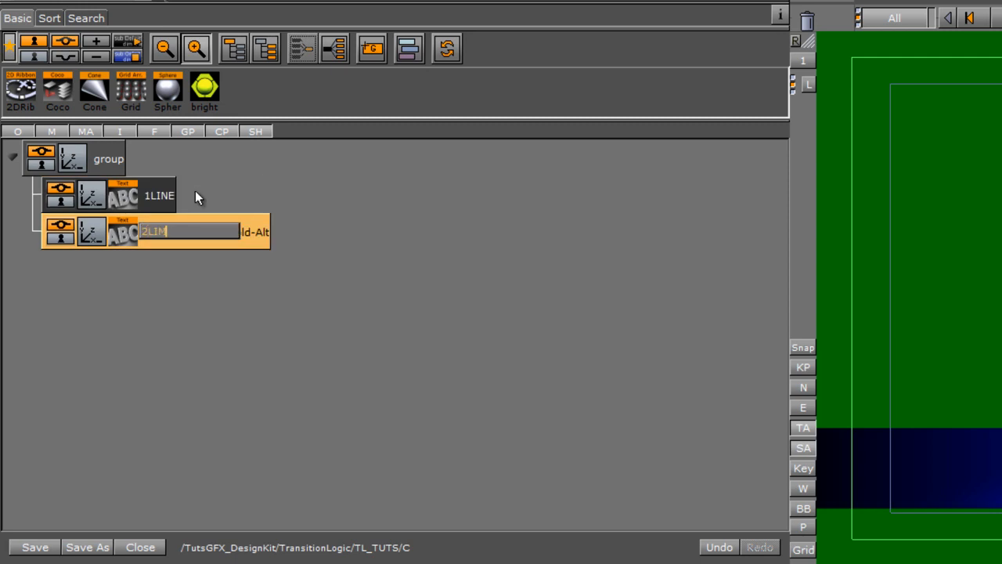
text(E)
key(Return)
- Place 1LINE on the blue bar at X -313.0 and Y -133.0, scaled uniformly to 0.74
click(87, 202)
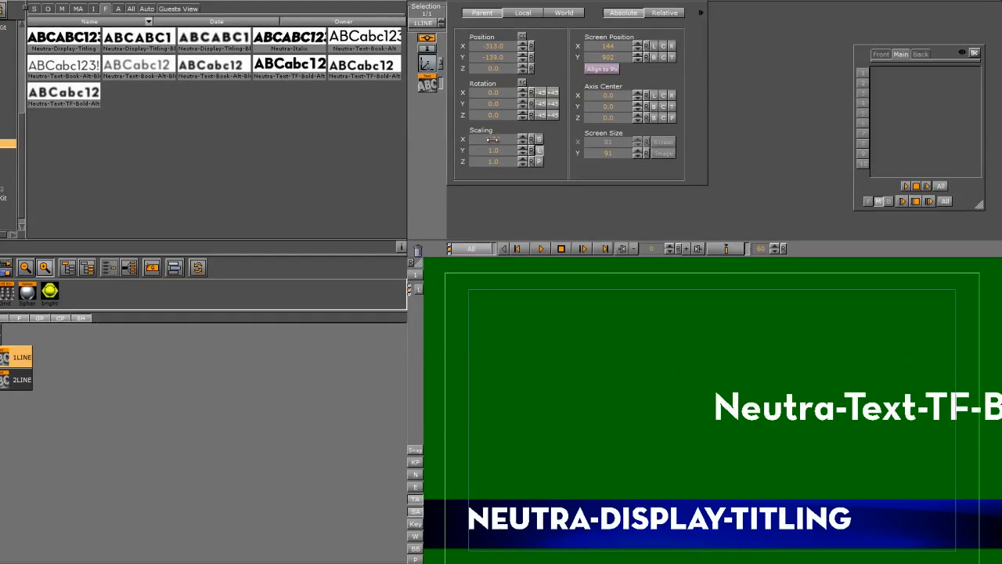
drag(493, 139, 482, 140)
drag(482, 58, 487, 58)
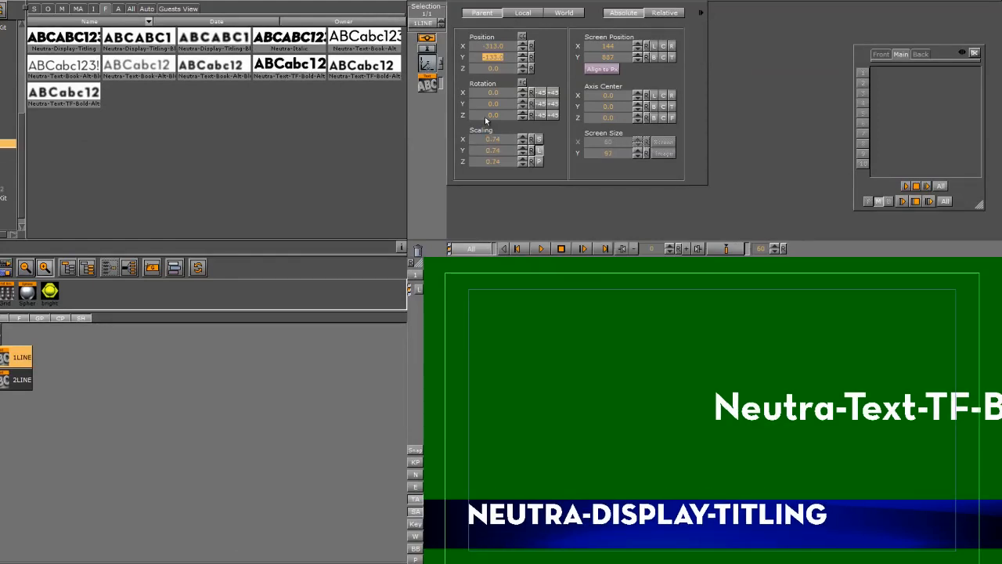
- Set the 1LINE text to "BIG TEXT 1ST LINE" and its type to Texture
key(t)
key(ctrl+a)
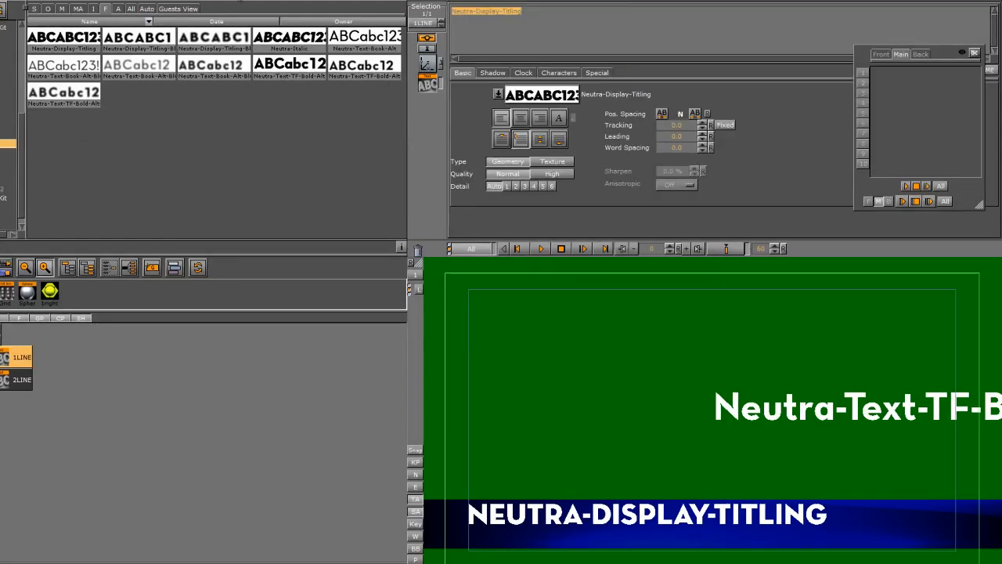
text(BIG TEXT)
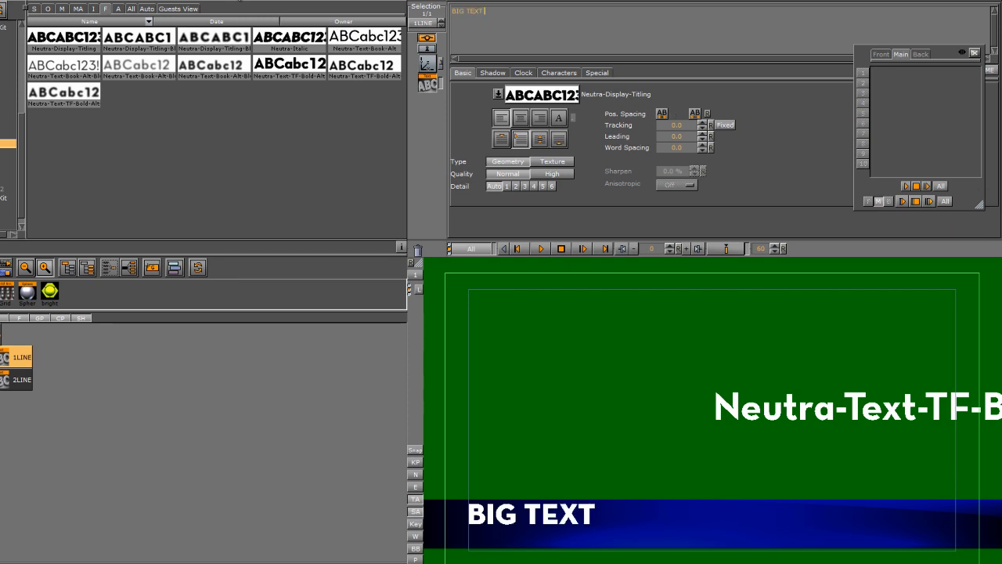
text( 1ST LI)
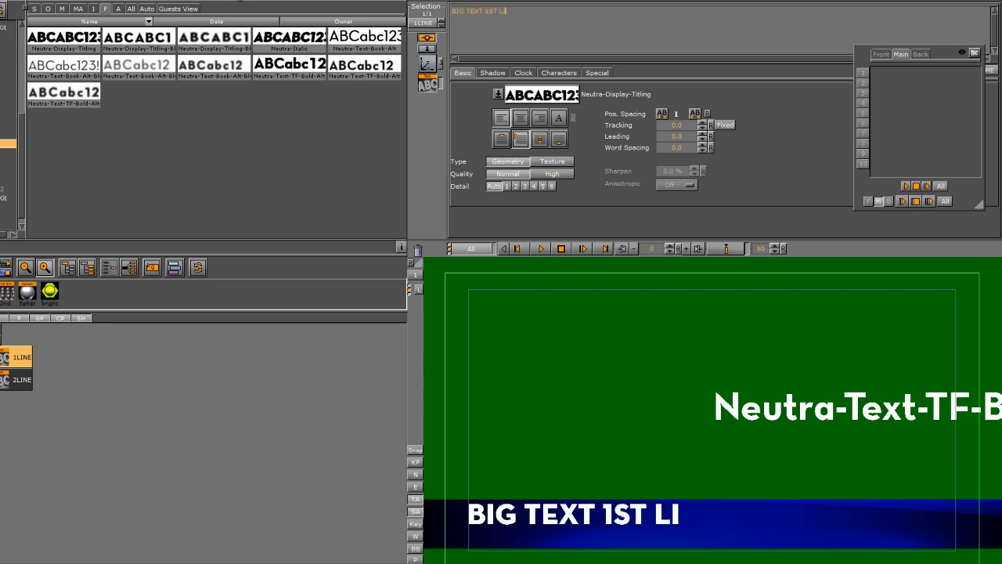
text(NE)
click(552, 162)
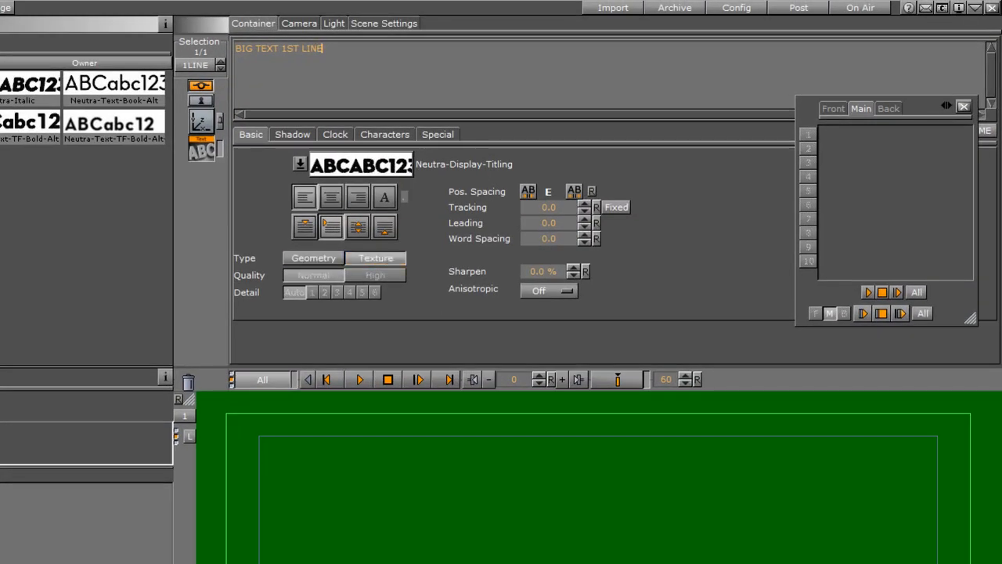
- Place 2LINE beneath the first line at X -312.0 and Y -161.0, scaled uniformly to 0.61
click(200, 121)
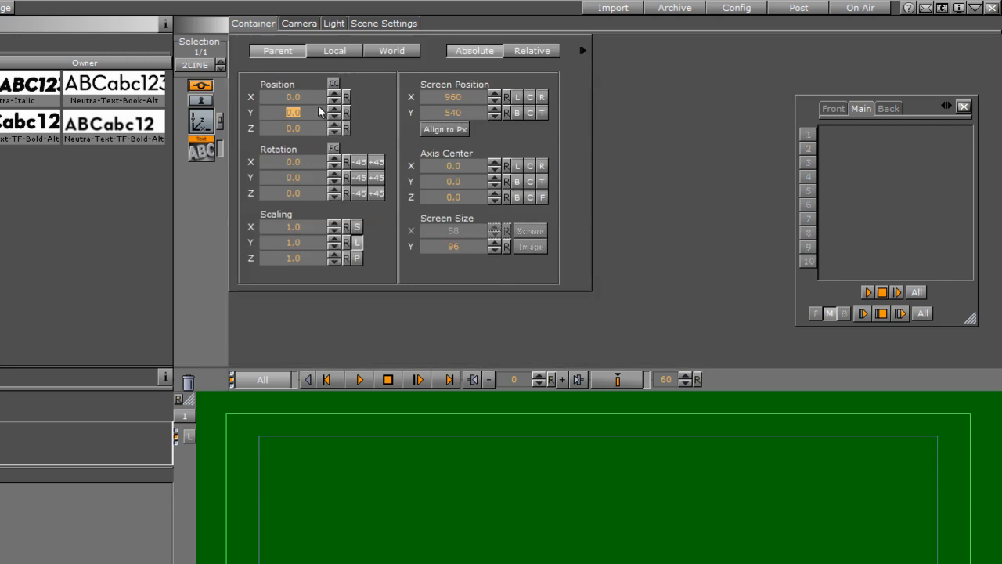
drag(318, 101, 70, 112)
drag(336, 81, 334, 83)
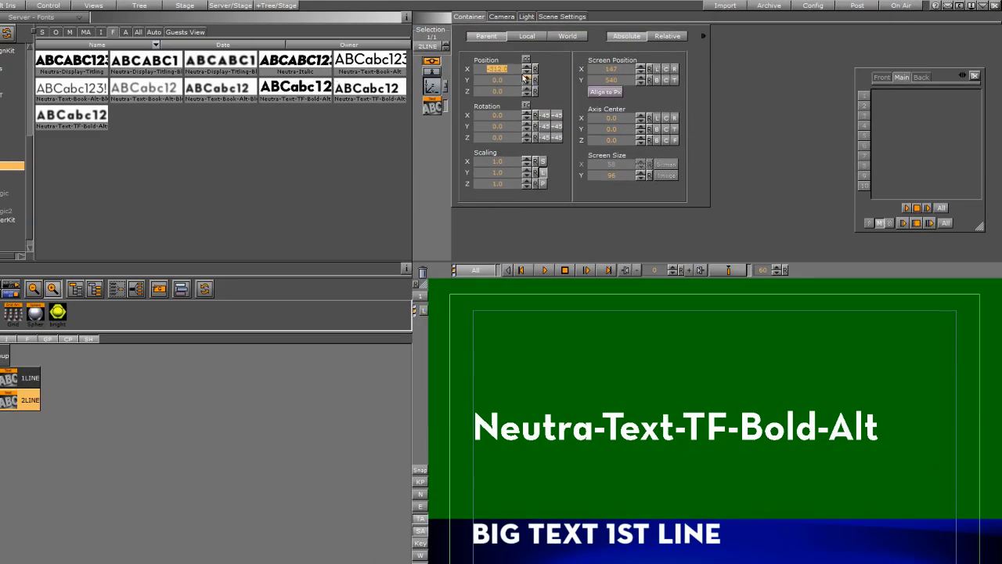
click(525, 78)
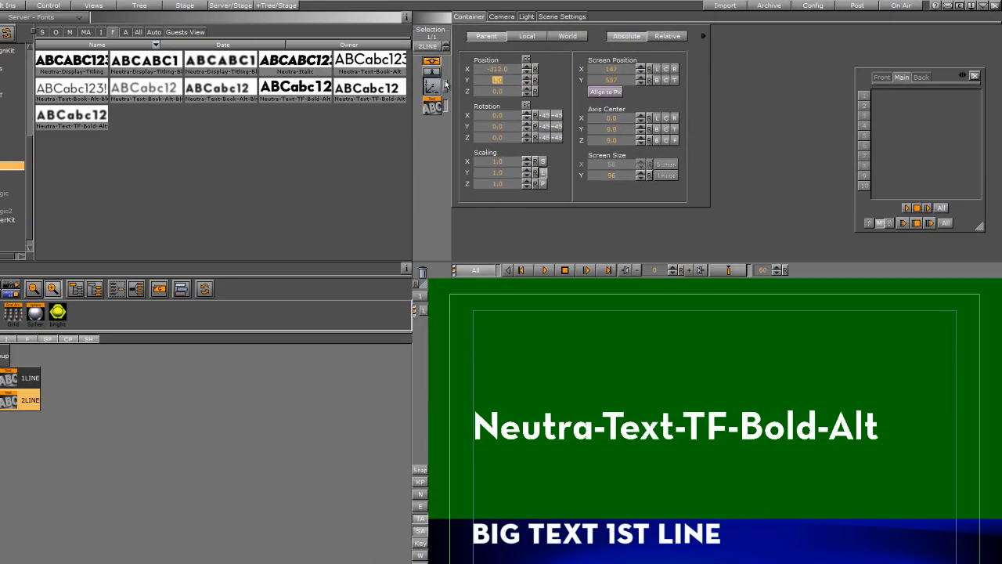
drag(502, 86, 454, 119)
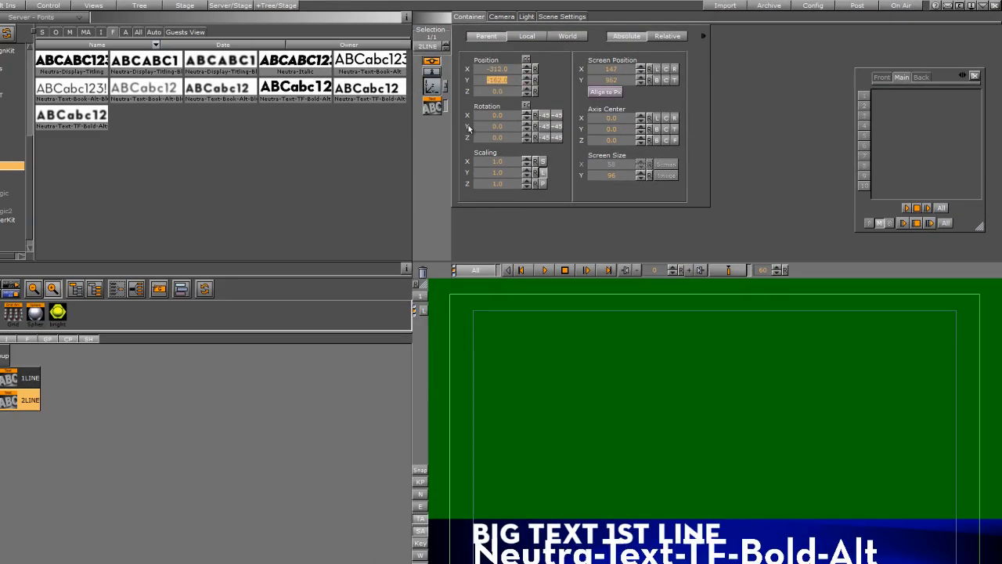
drag(502, 164, 479, 169)
click(525, 78)
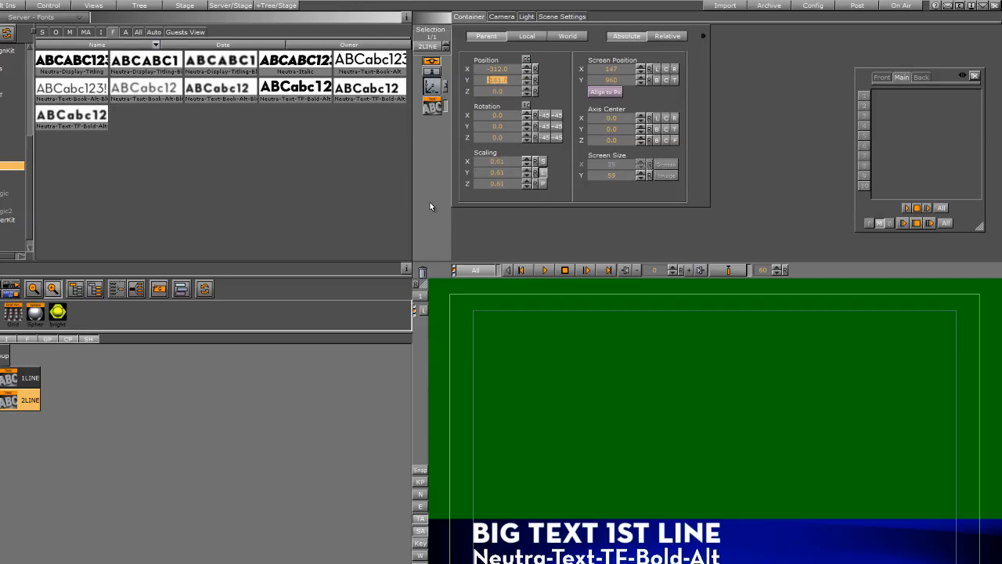
- Set the 2LINE text type to Texture and give it a black shadow with RGB 0, 0, 0
click(437, 109)
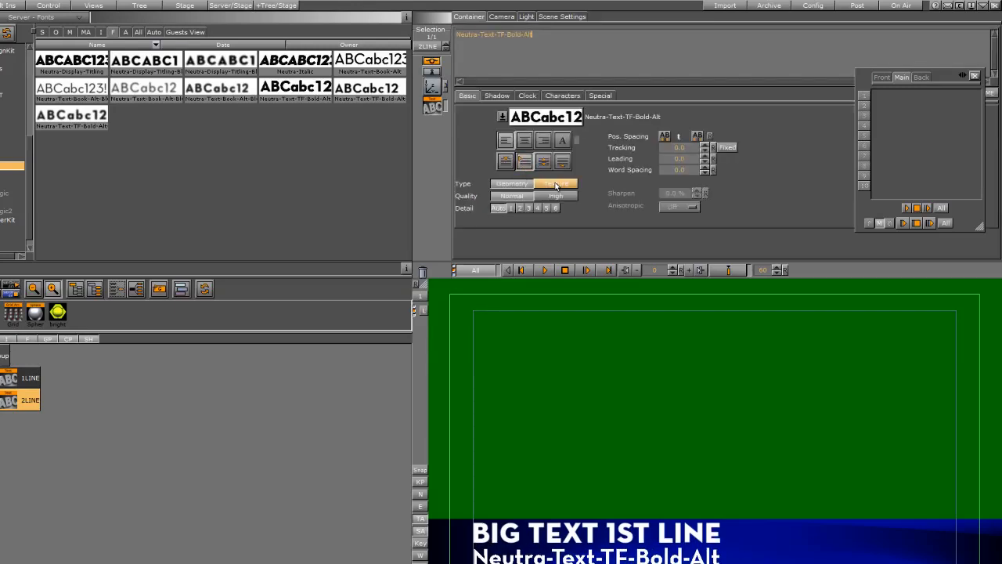
click(555, 184)
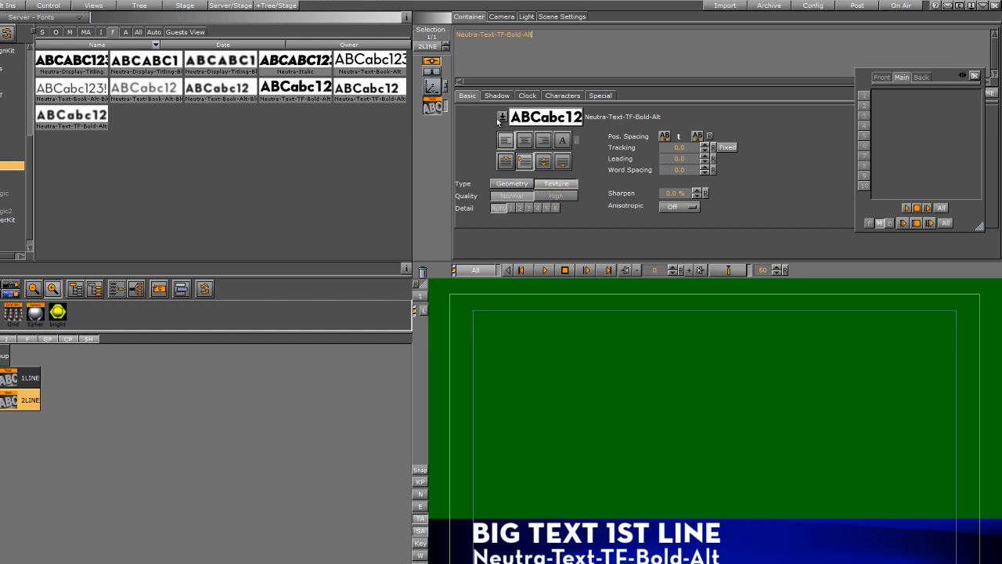
click(497, 96)
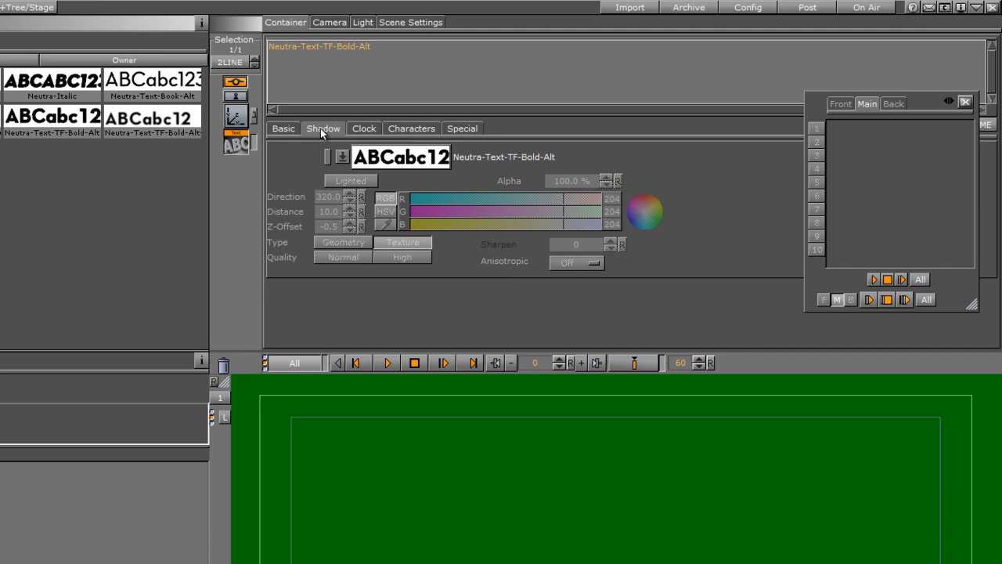
click(328, 157)
click(328, 156)
drag(425, 199, 366, 209)
drag(434, 225, 331, 226)
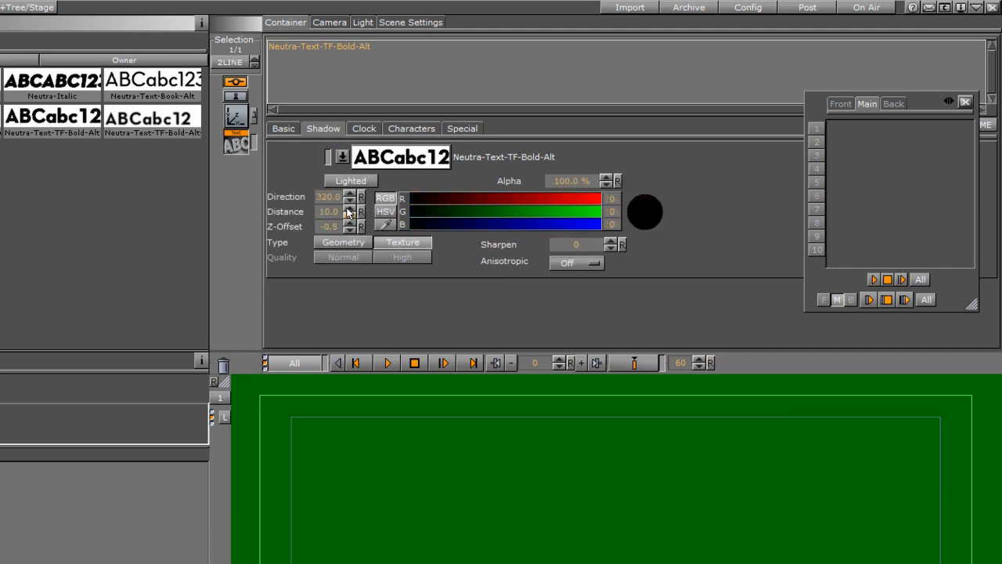
- Use the Neutra-Text-TF-Bold-Alt-Blur-2 font for 2LINE's shadow at distance 0.6, and enable the shadow on 1LINE
click(342, 157)
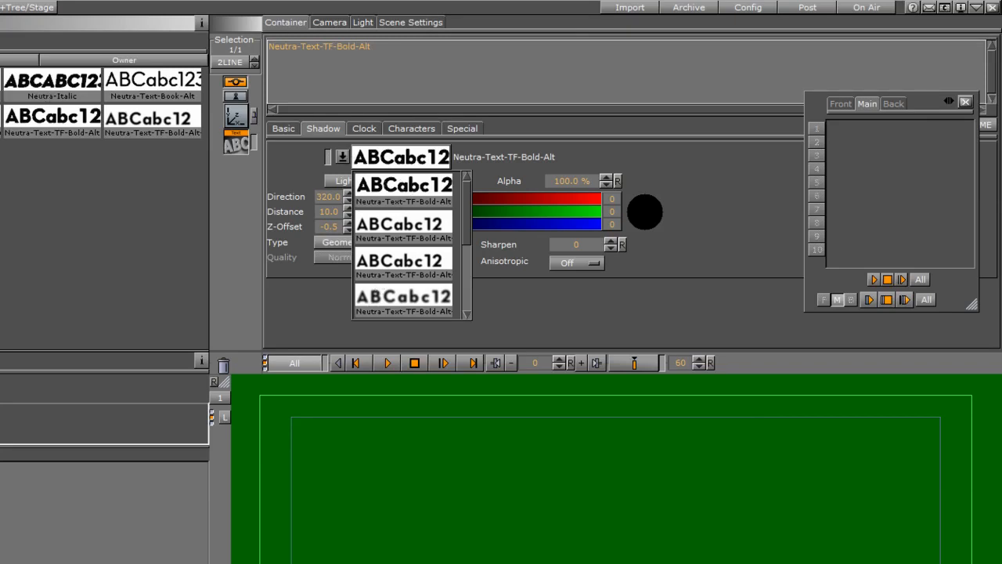
click(409, 296)
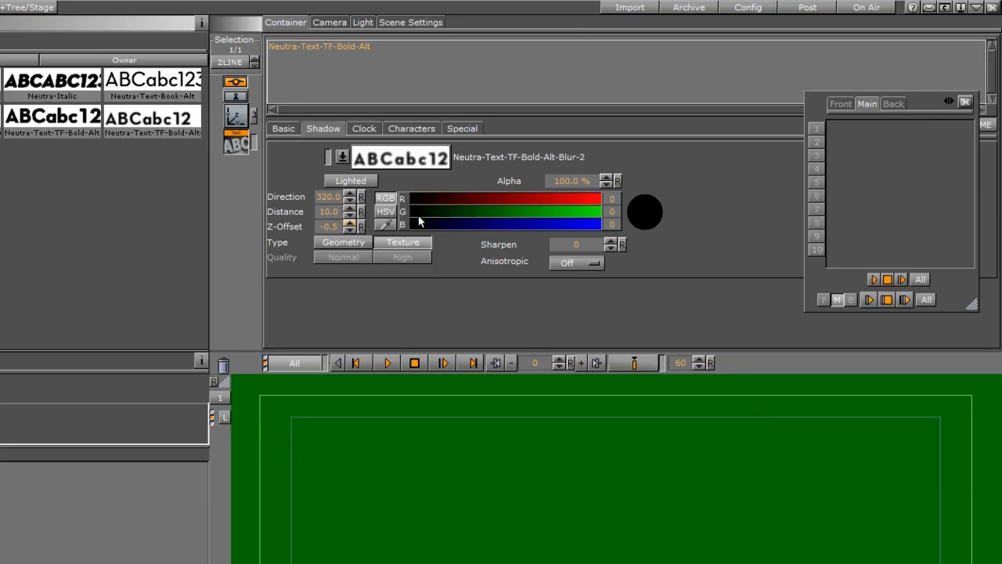
drag(328, 217, 253, 219)
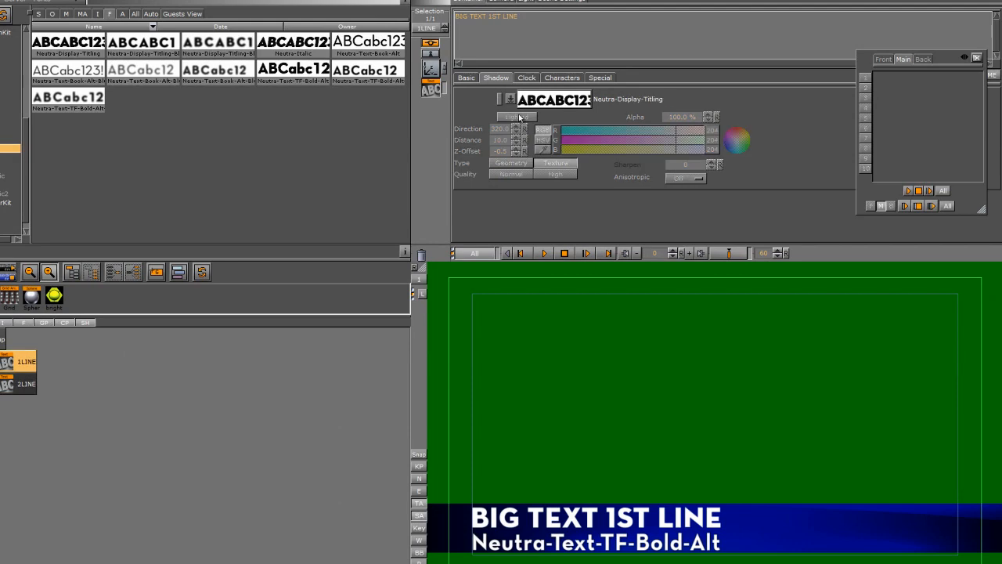
click(499, 98)
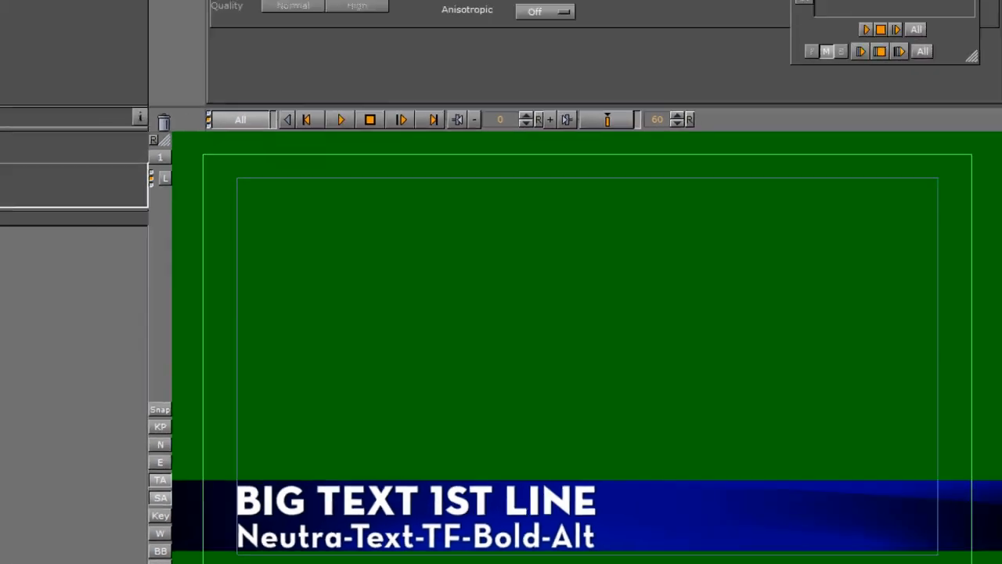
- Replace the 2LINE text with "2nd Line"
text(2N)
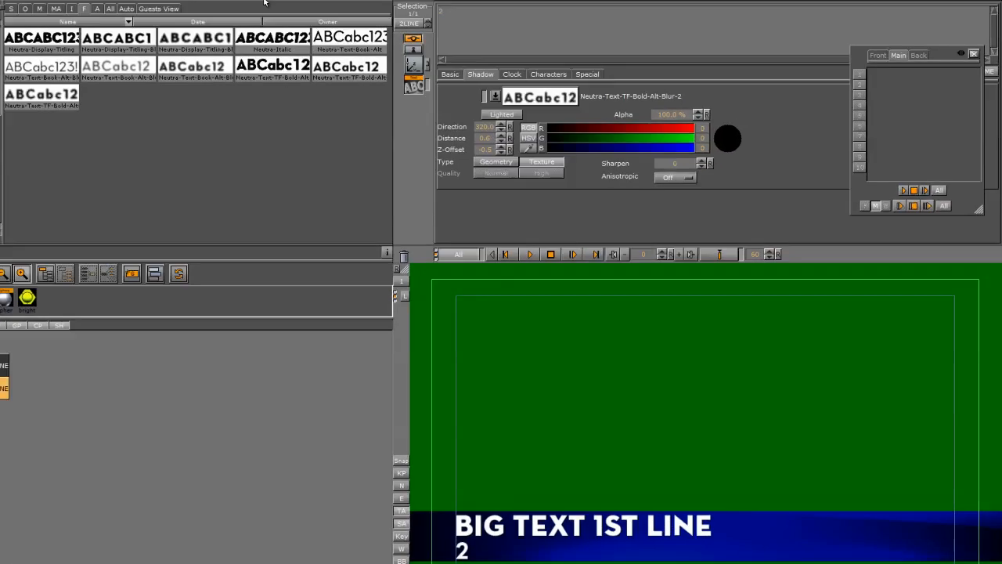
text(D LIN)
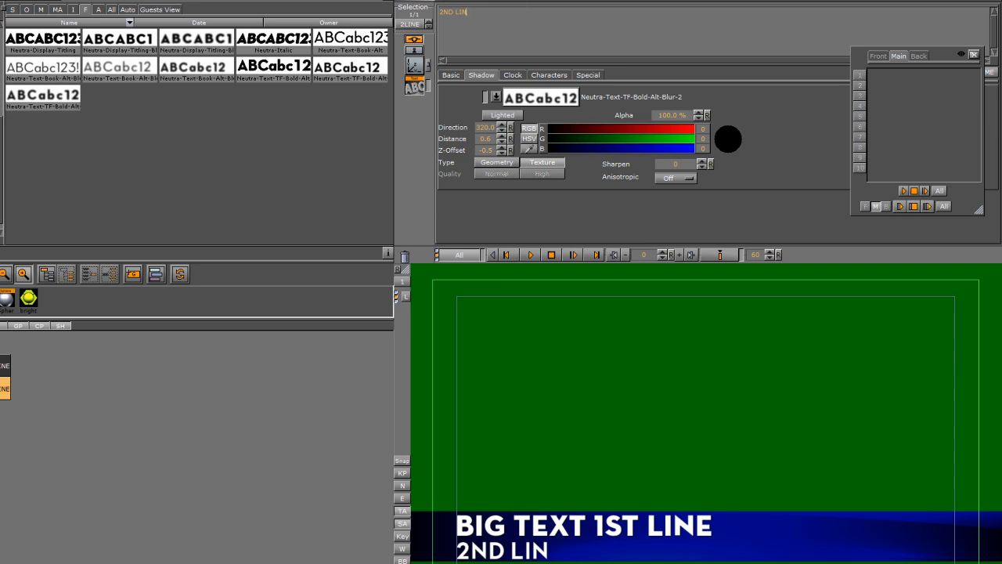
key(ctrl+a)
text(2nd)
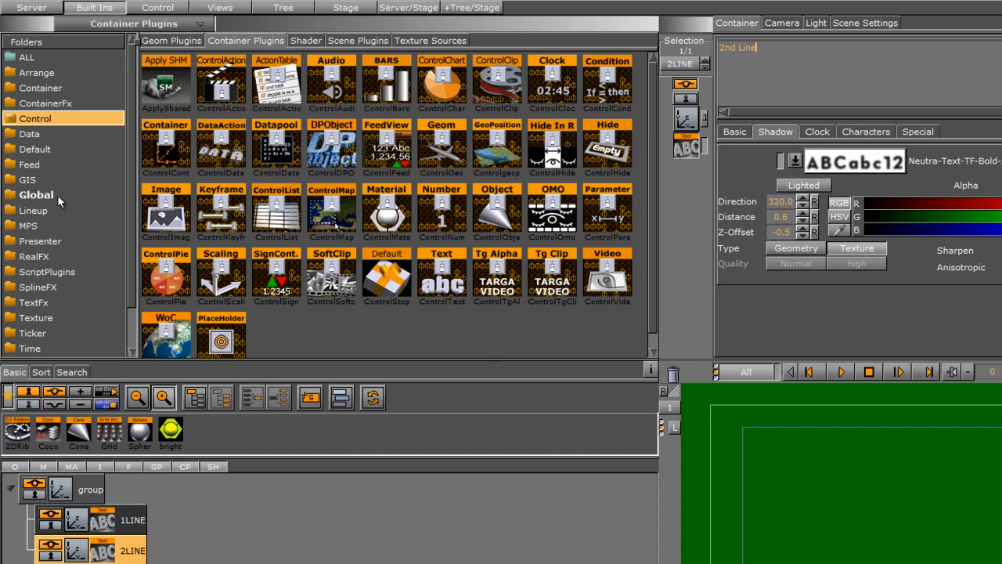
- Add the Maxsize container plugin from the Tools folder to 1LINE and open the plugin's settings
scroll(127, 282, down, 1)
click(31, 318)
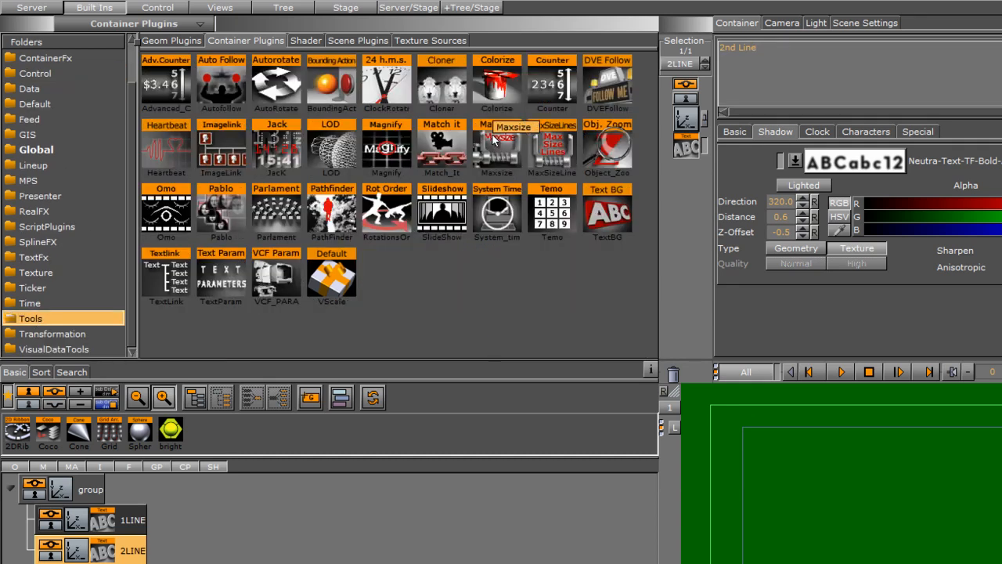
drag(509, 154, 156, 520)
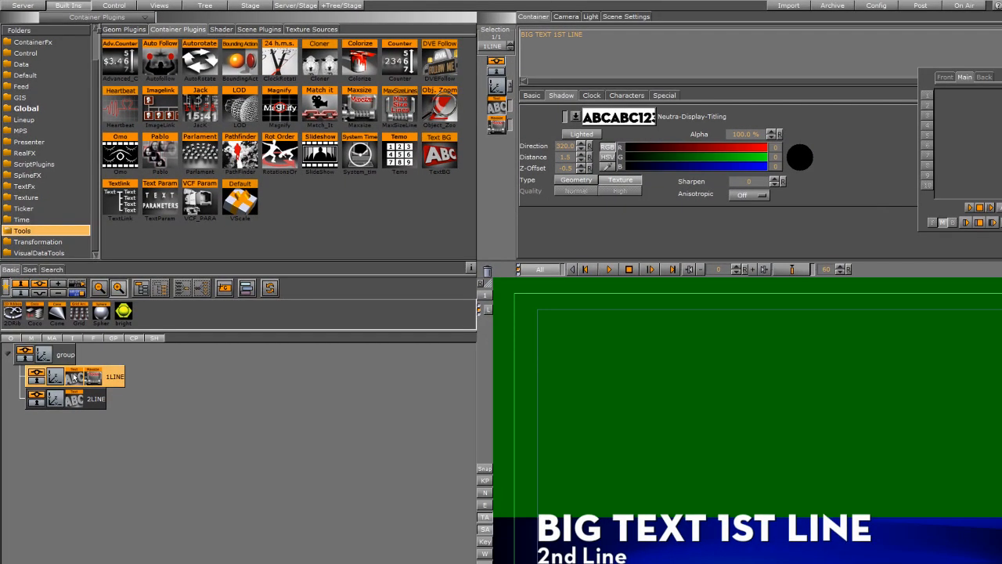
click(54, 377)
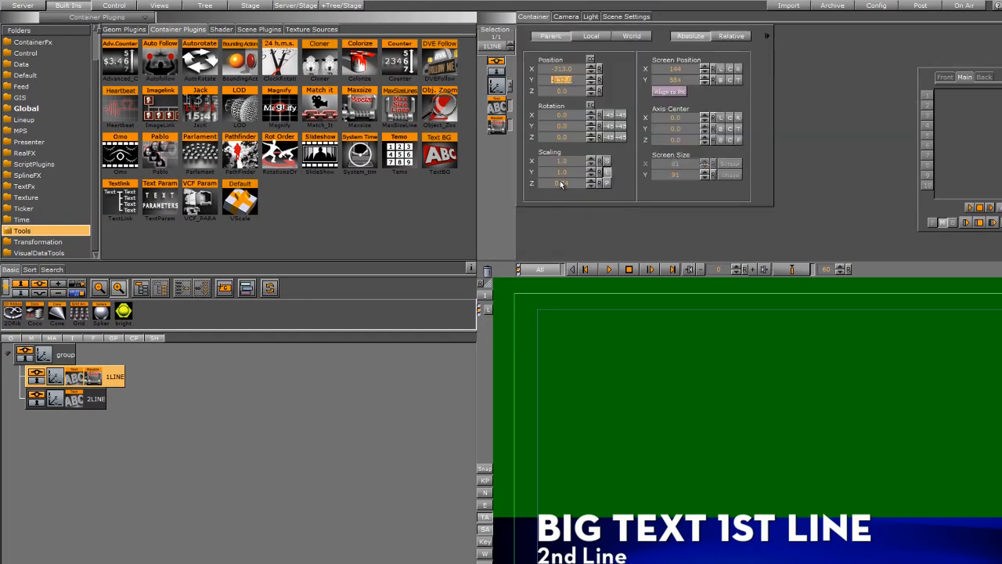
click(93, 378)
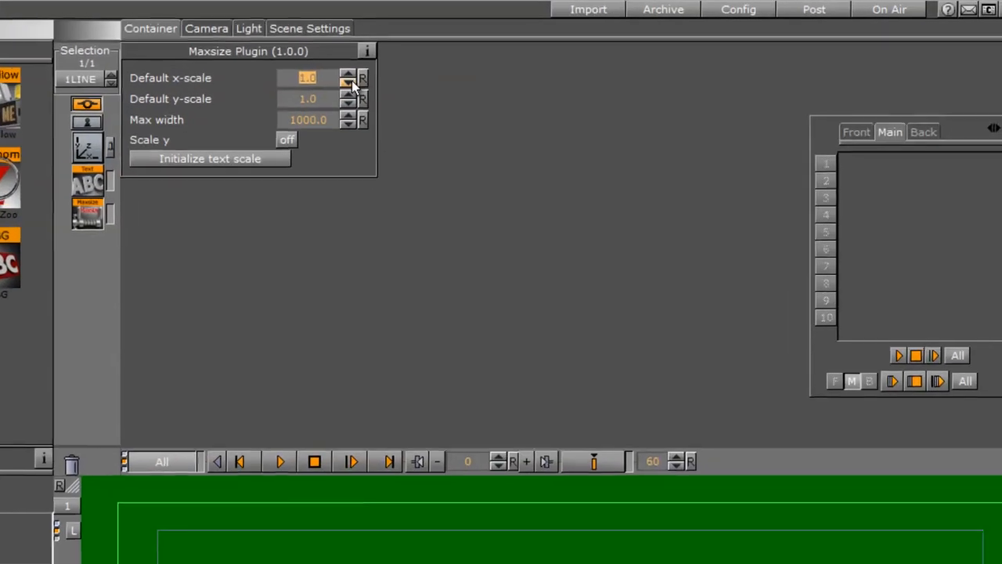
- Set the Maxsize default x-scale and default y-scale of 1LINE to 0.74
click(350, 83)
click(346, 75)
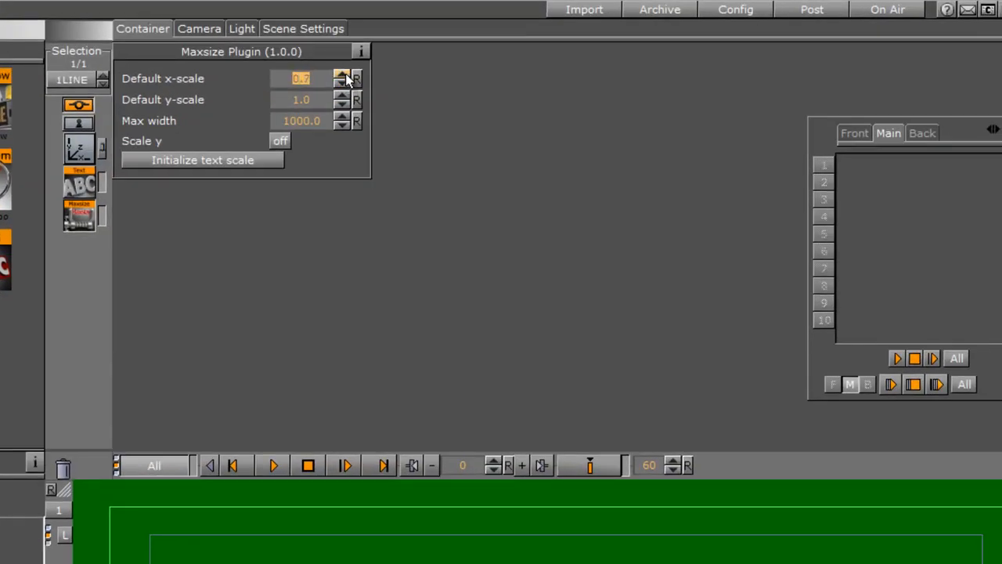
click(346, 75)
click(343, 104)
click(343, 96)
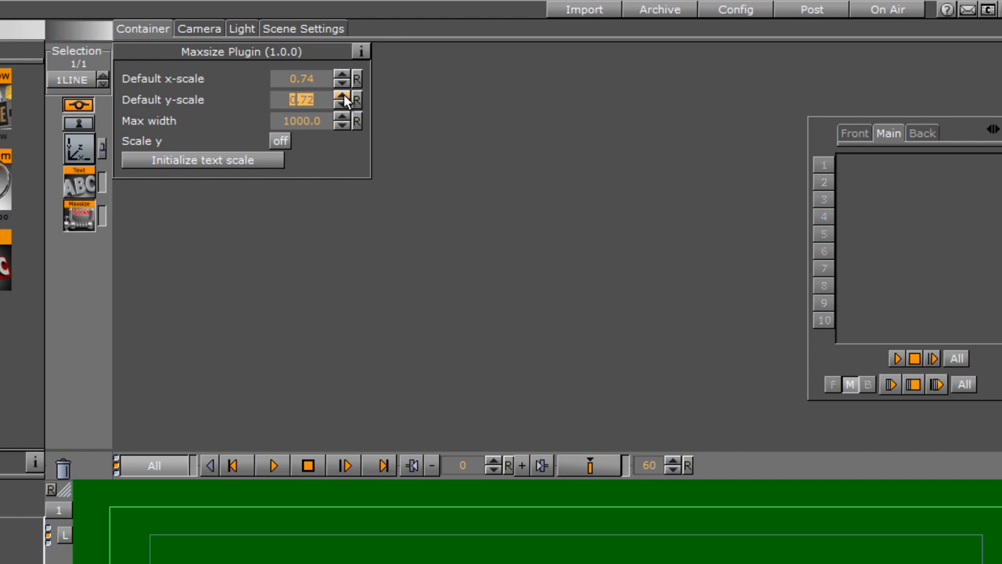
click(344, 96)
- Append filler characters to the 1LINE text and set its Maxsize max width to 840 so the line ends at the inner safe-area border
click(80, 183)
text(sdaffdsa)
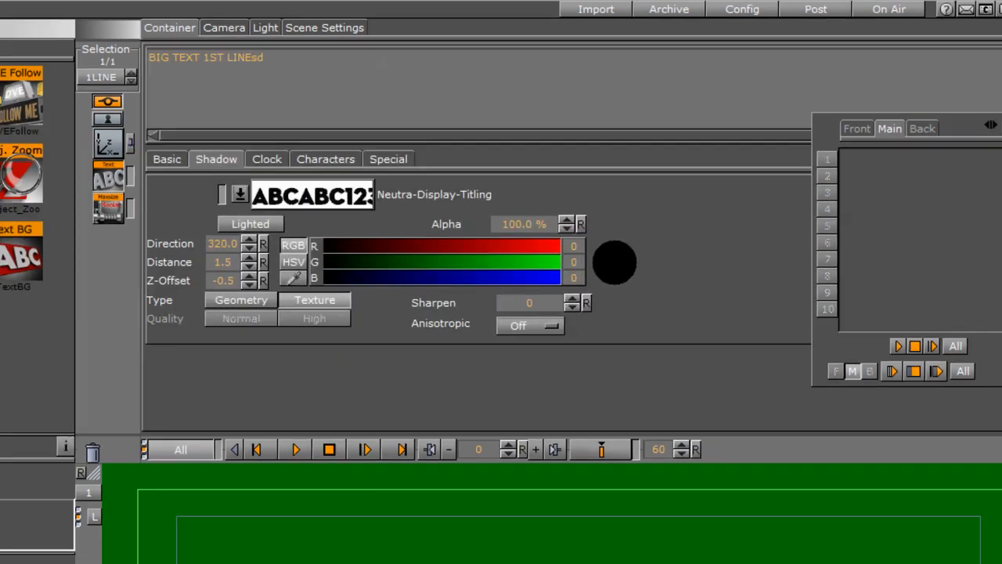
text(fdsafs)
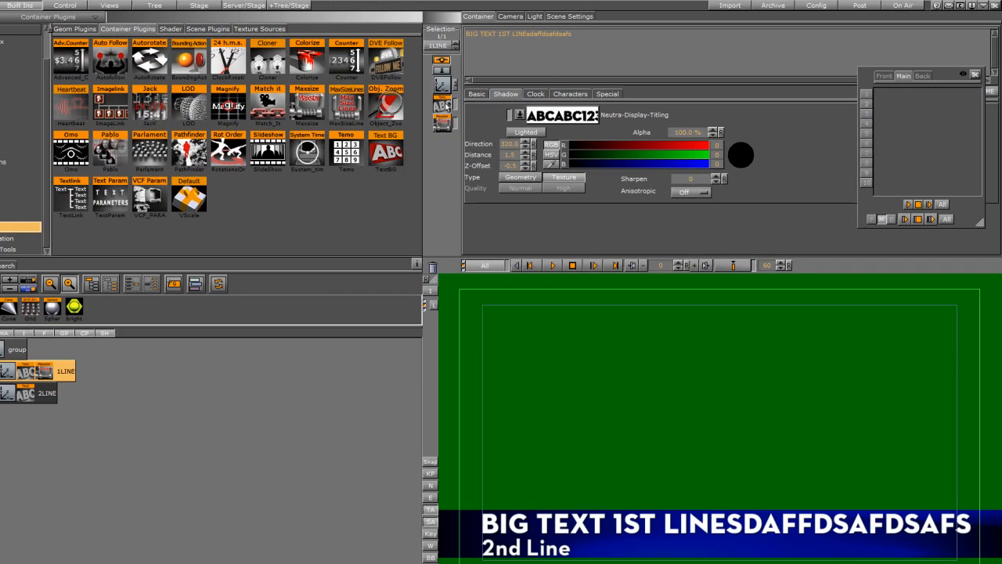
click(444, 122)
click(568, 68)
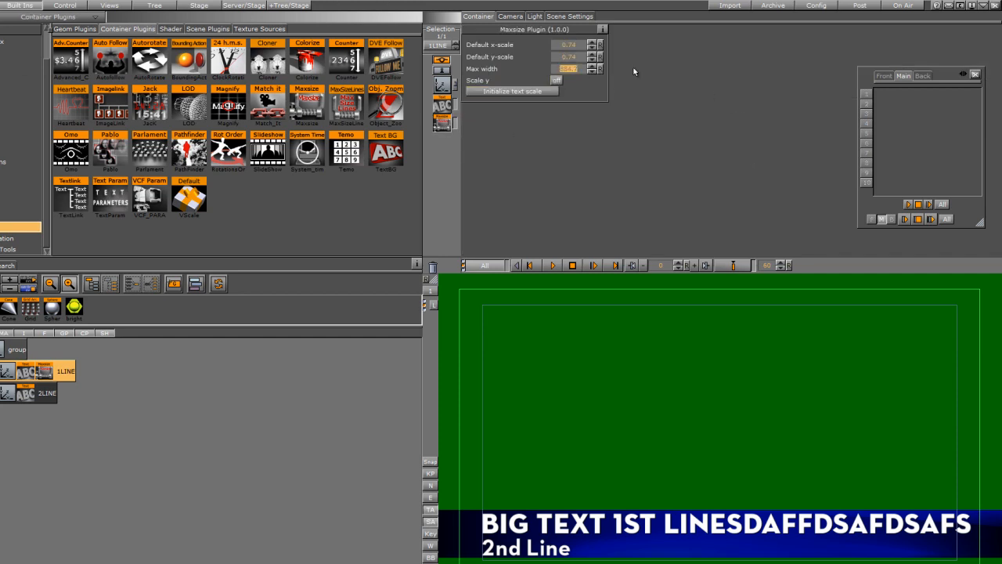
mouse_move(571, 68)
mouse_down()
mouse_move(32, 70)
mouse_move(552, 72)
mouse_up()
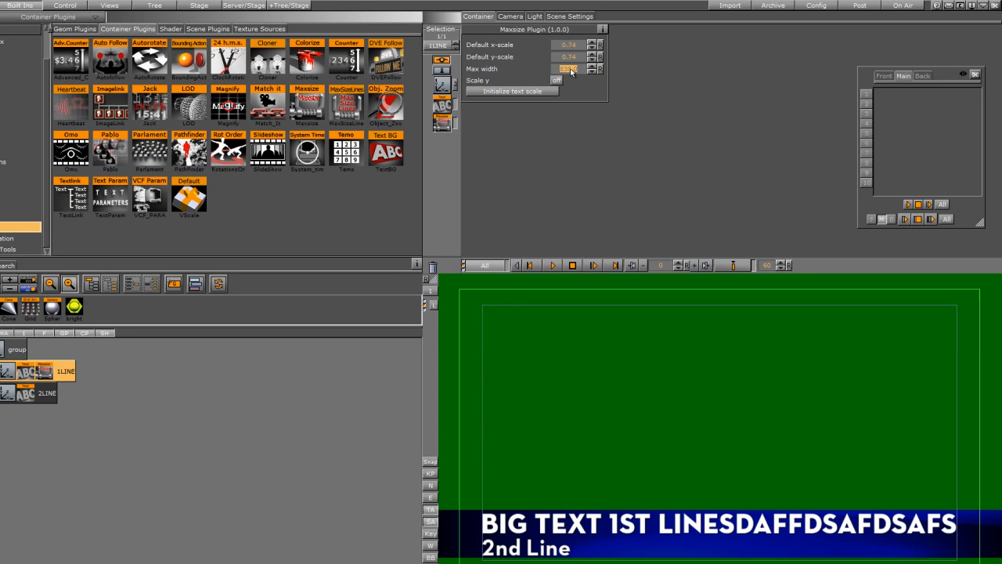
click(571, 70)
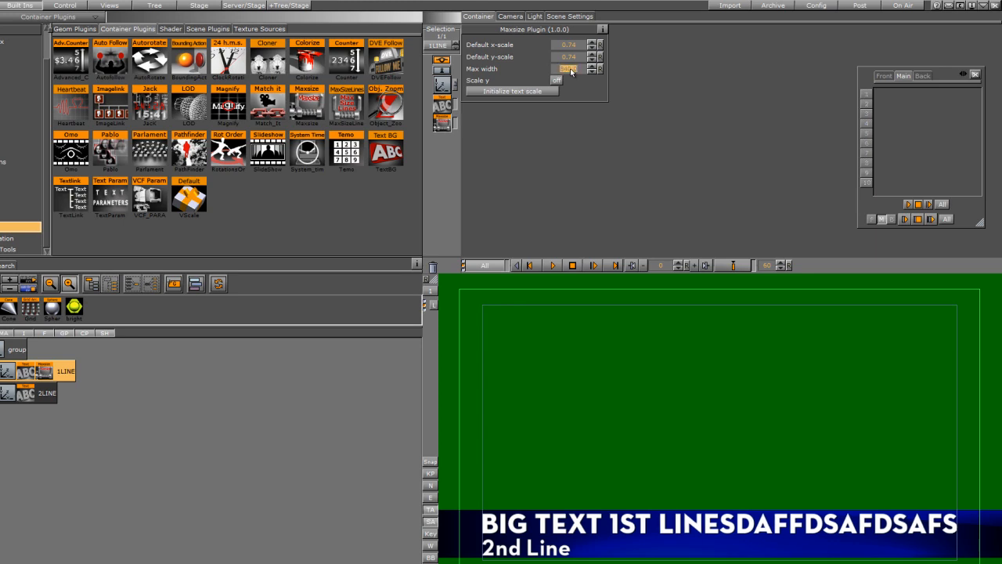
- Delete the filler characters from the 1LINE text, leaving "BIG TEXT 1ST LINE"
click(442, 104)
drag(573, 34, 527, 34)
key(Delete)
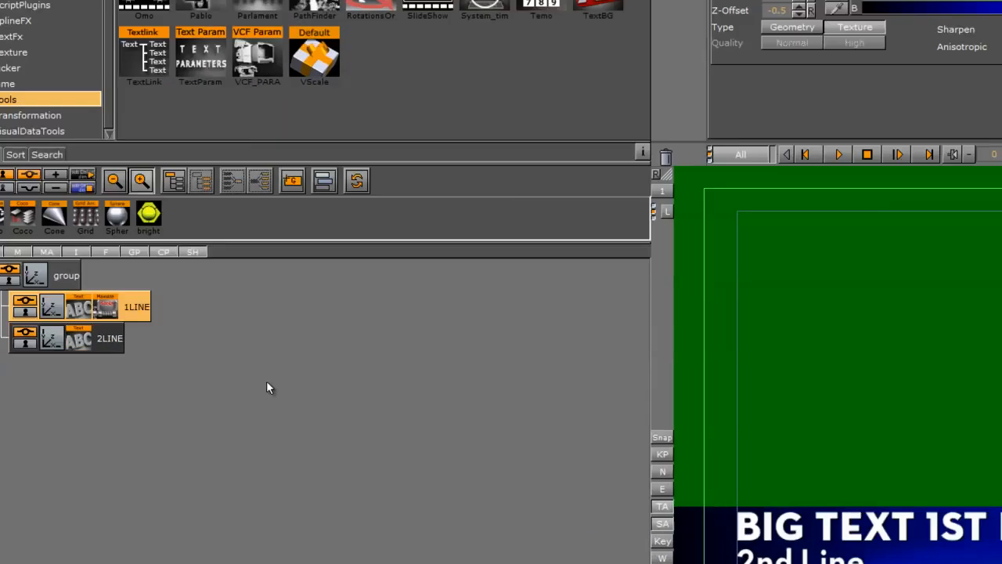
- Copy the Maxsize plugin from 1LINE to 2LINE and set its default x-scale and y-scale to 0.61
drag(185, 255, 184, 269)
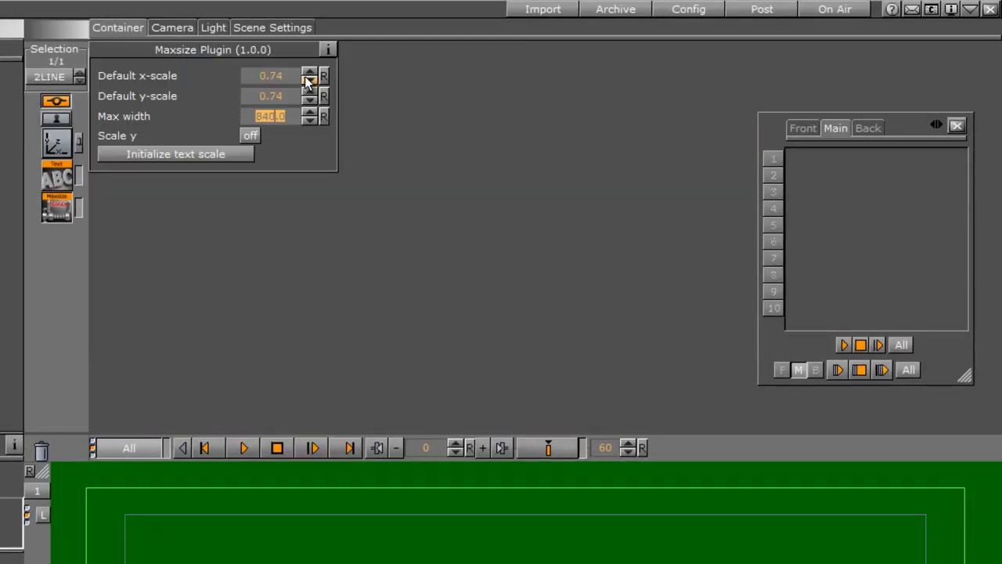
click(307, 80)
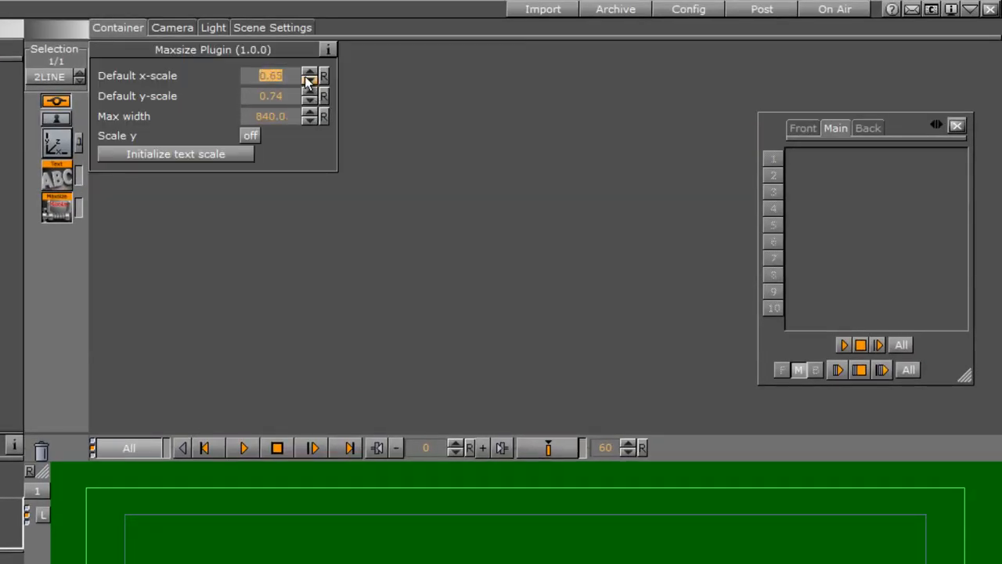
click(308, 81)
click(311, 101)
click(311, 101)
click(311, 100)
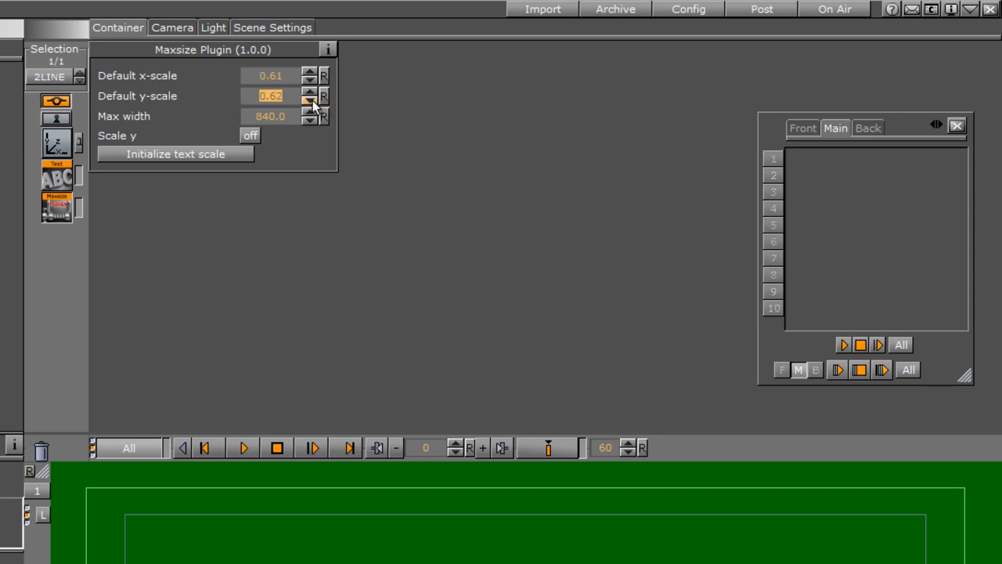
- Append a long filler string to the 2LINE text and adjust its Maxsize max width until the line ends at the inner safe-area border
click(277, 119)
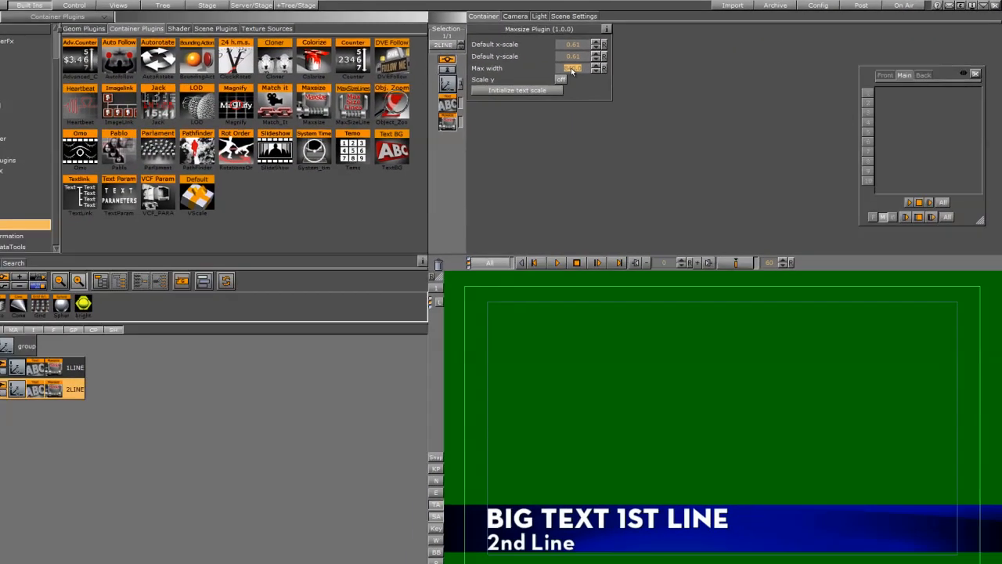
click(452, 101)
text(asdfasdfsadfsadfsdafasdfsdafasdfsadfasdfsad)
click(452, 119)
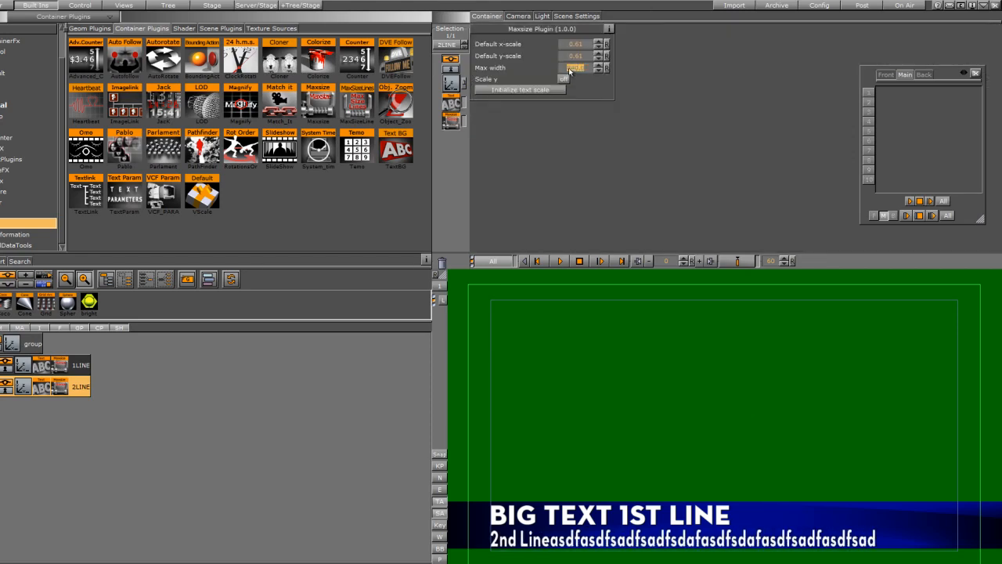
drag(571, 72, 805, 69)
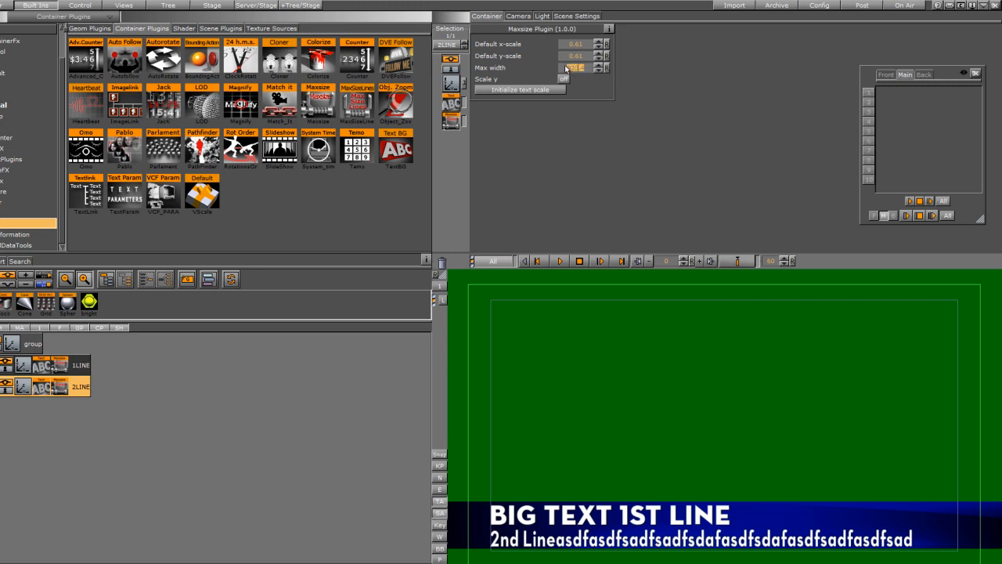
drag(570, 67, 999, 148)
drag(566, 68, 674, 85)
- Delete the filler characters from the 2LINE text, leaving "2nd Line"
click(452, 103)
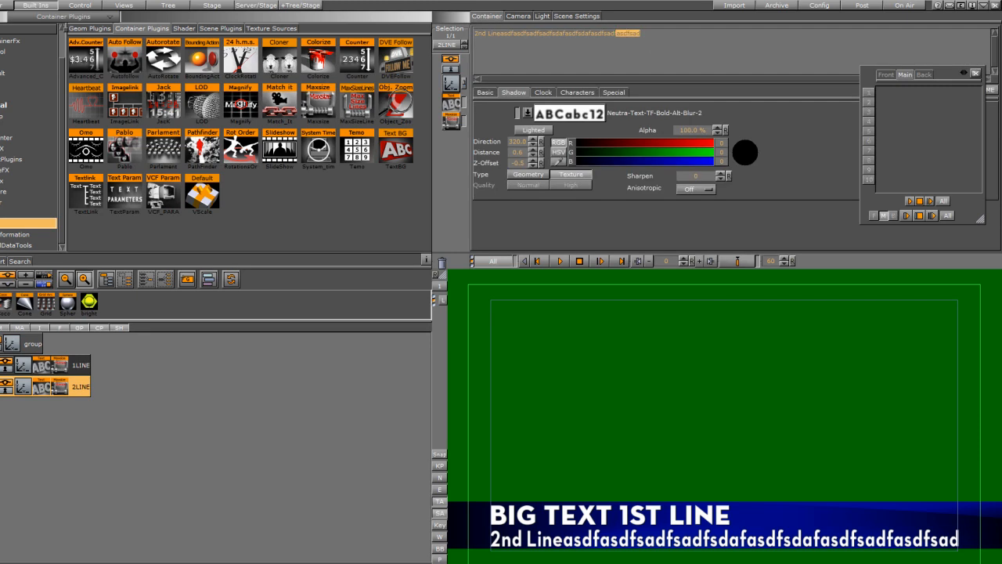
drag(640, 33, 503, 33)
key(BackSpace)
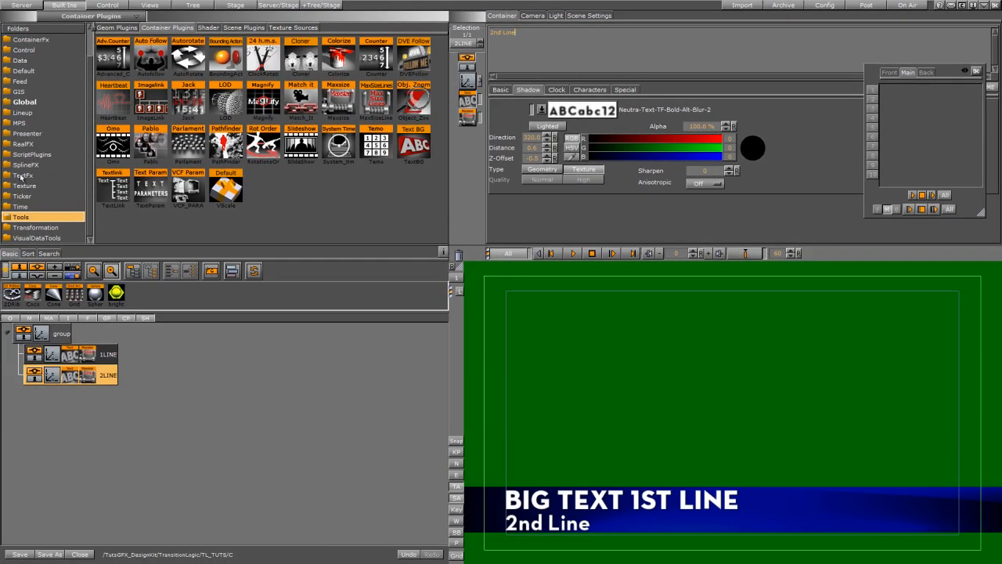
- Add the TFxScale plugin from the TextFx folder to 1LINE and keyframe its progress from 0 to 100 %
click(21, 175)
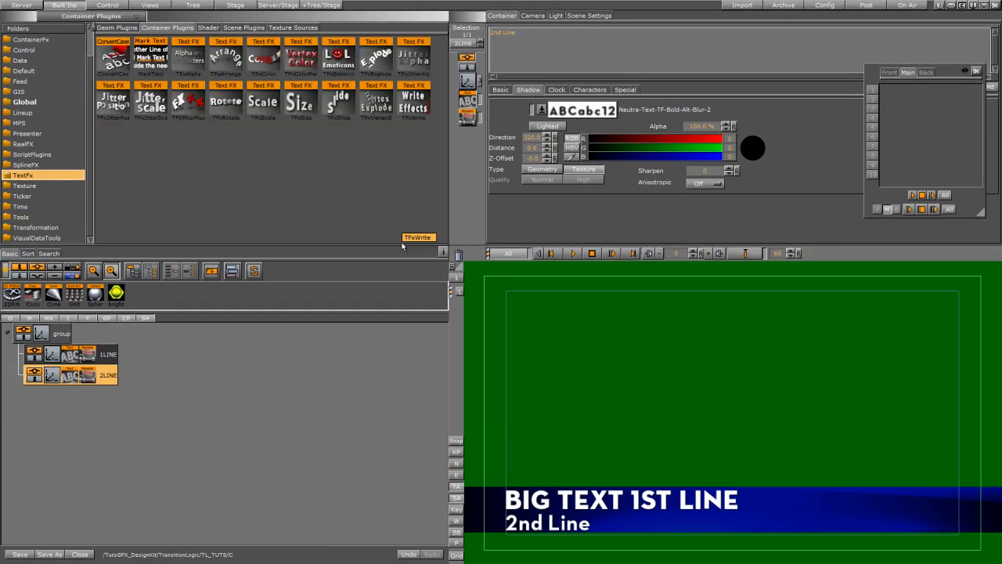
drag(403, 246, 325, 190)
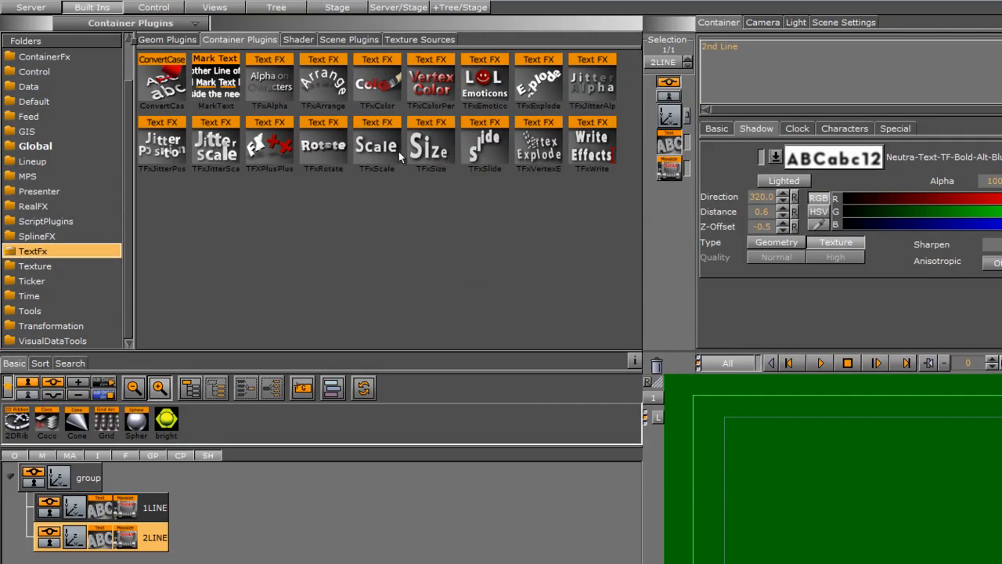
drag(398, 152, 162, 509)
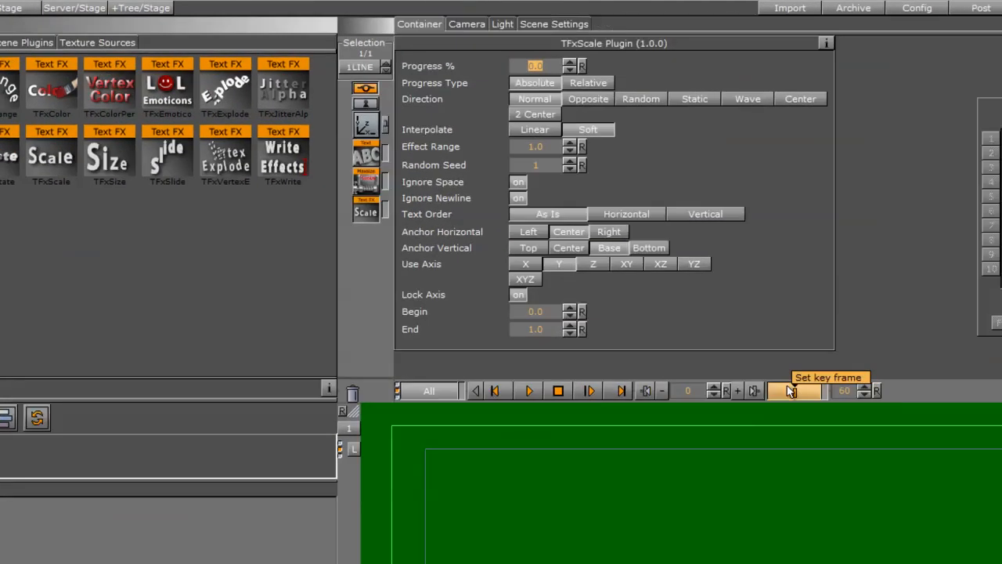
click(789, 390)
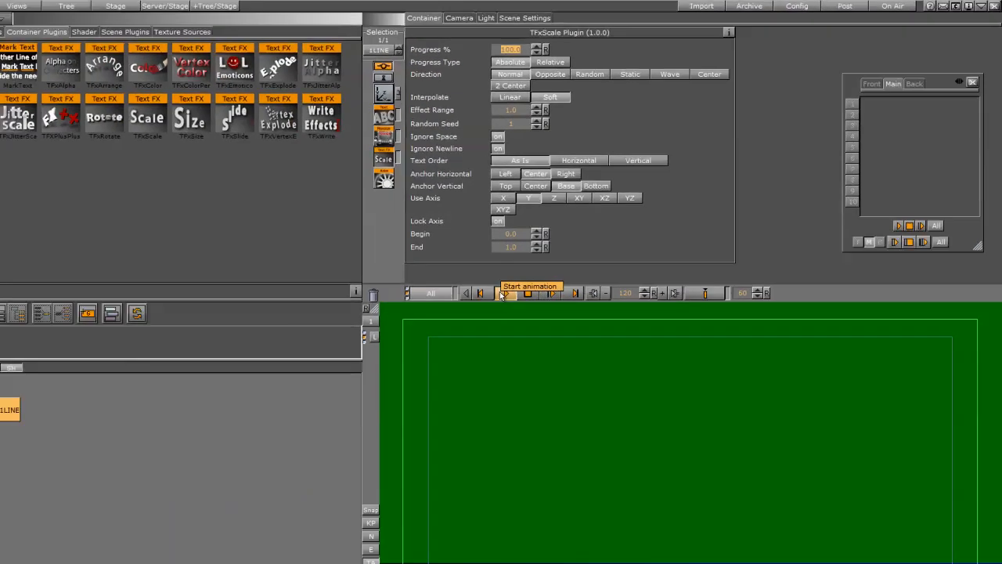
click(317, 405)
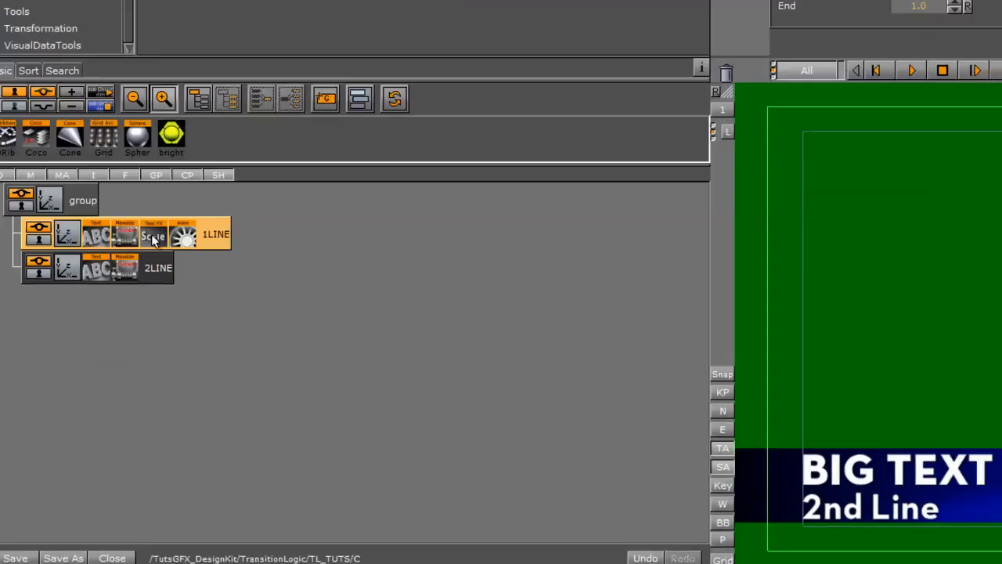
- Copy the animated TFxScale effect from 1LINE to 2LINE and play the animation
drag(57, 375, 55, 400)
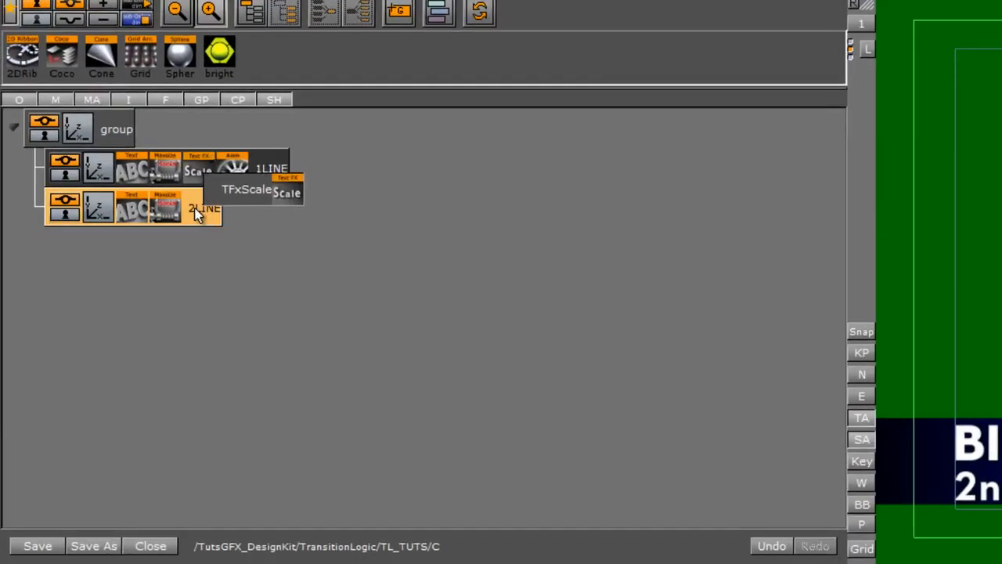
drag(197, 215, 222, 218)
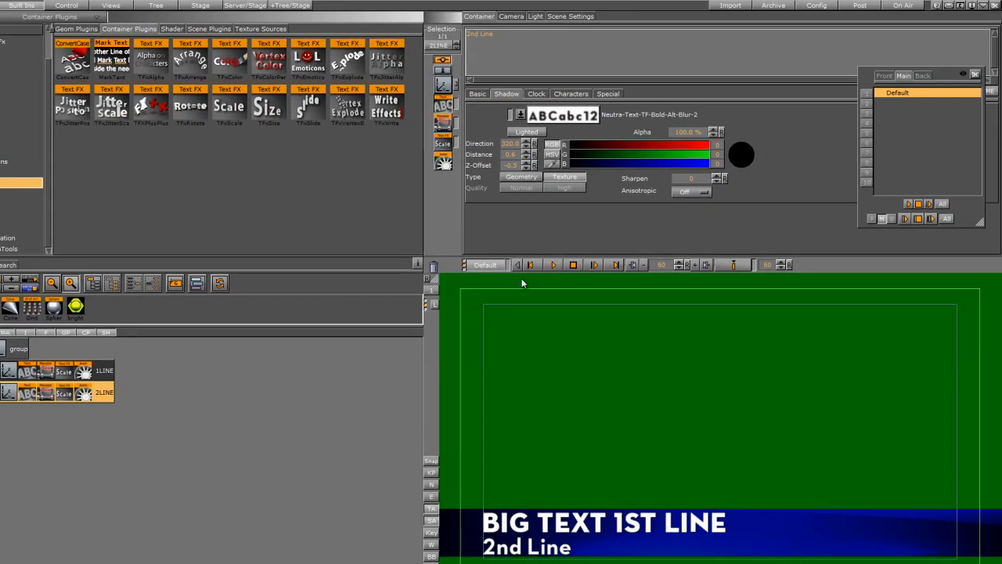
click(554, 266)
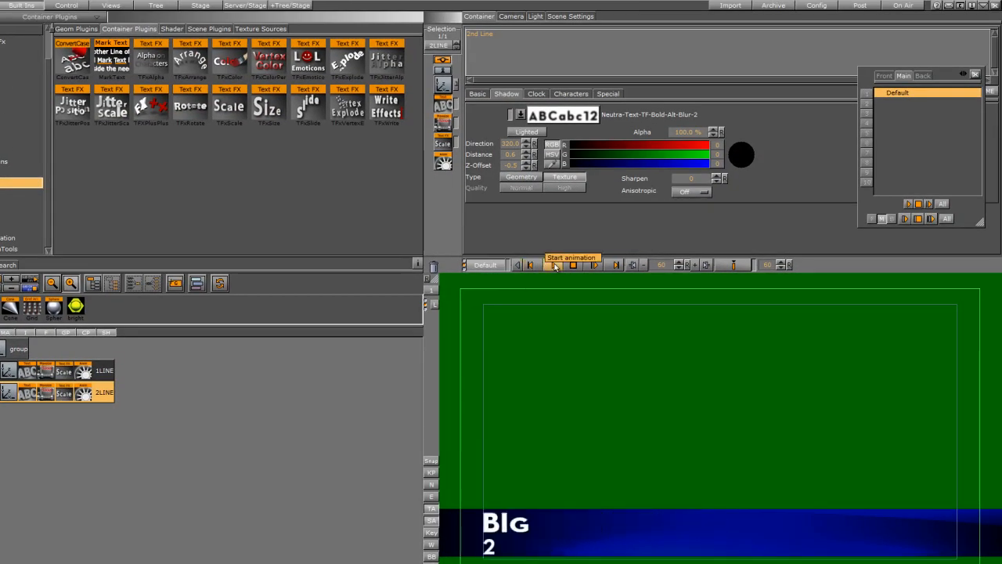
- Set the TFxScale direction of 2LINE to Opposite and play the animation
click(63, 393)
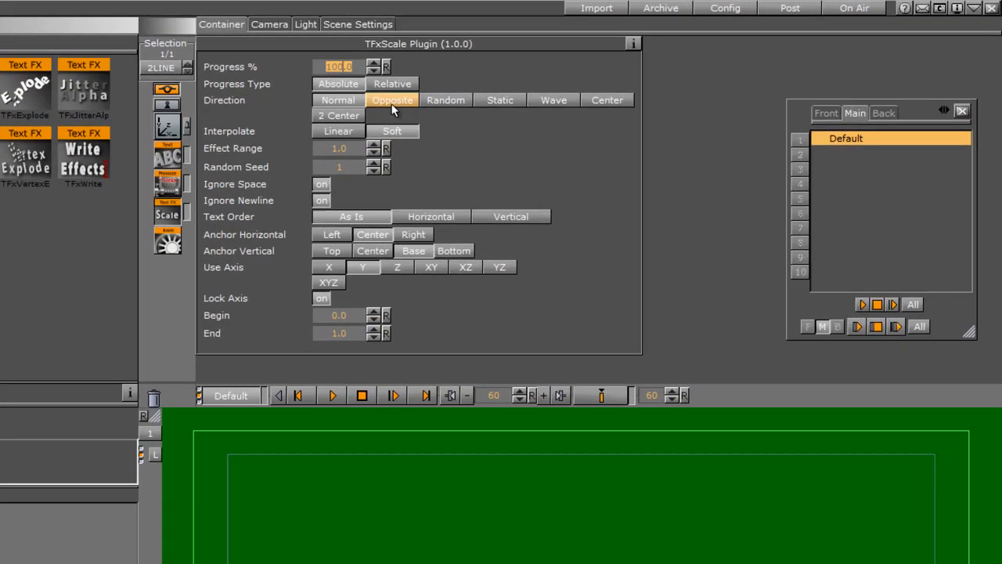
click(595, 71)
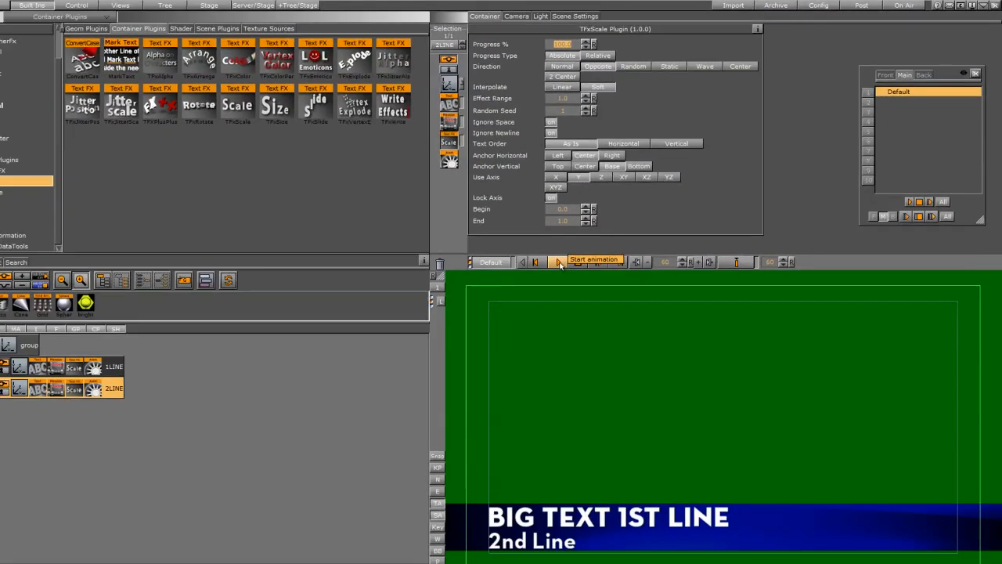
click(332, 396)
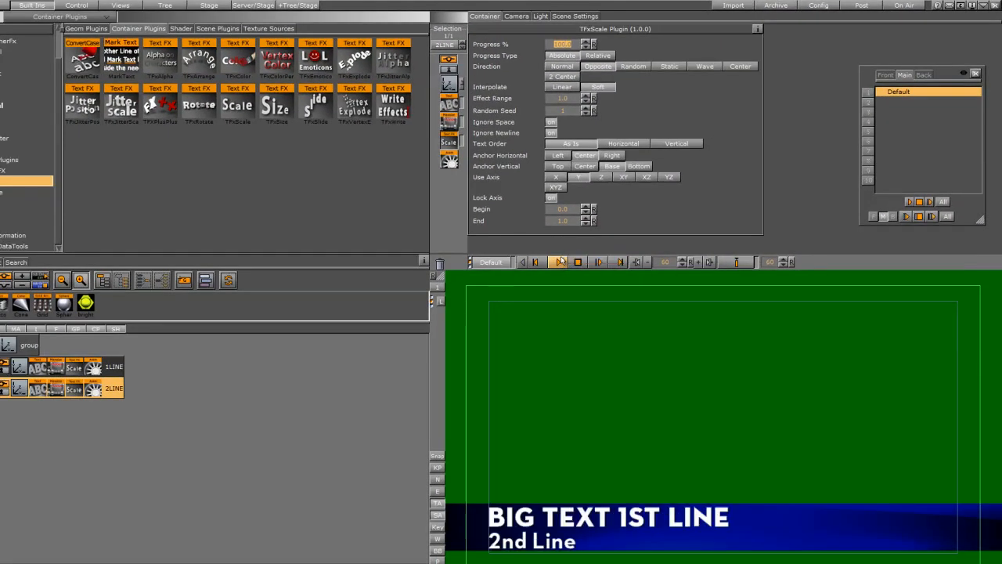
- Remove the background image from the scene settings and set the background color to RGB 187, 0, 0
click(577, 16)
drag(510, 143, 441, 265)
click(607, 92)
drag(608, 92, 613, 94)
- Add the ControlText plugin from the Control folder to 1LINE and open the plugin's settings
click(6, 4)
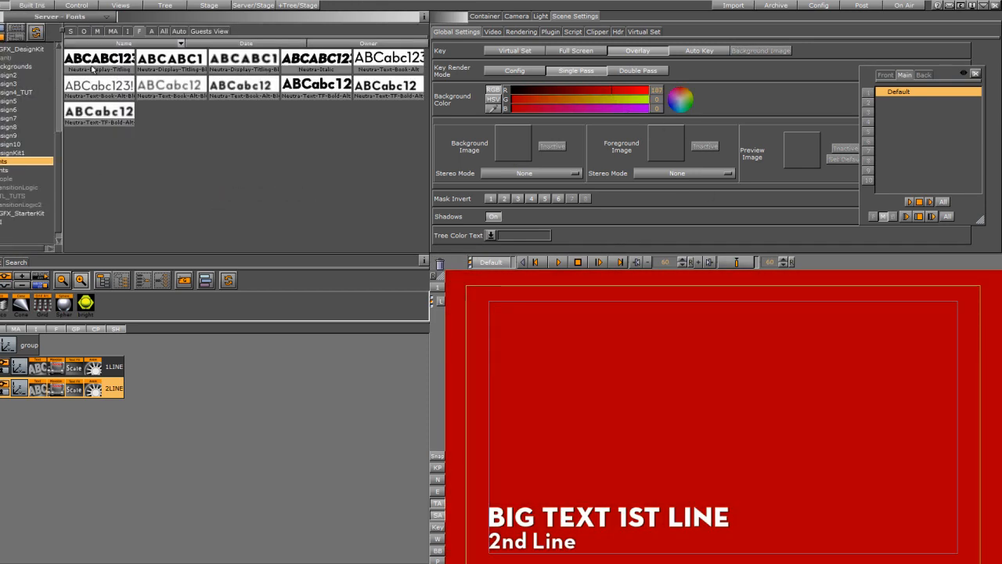
click(37, 6)
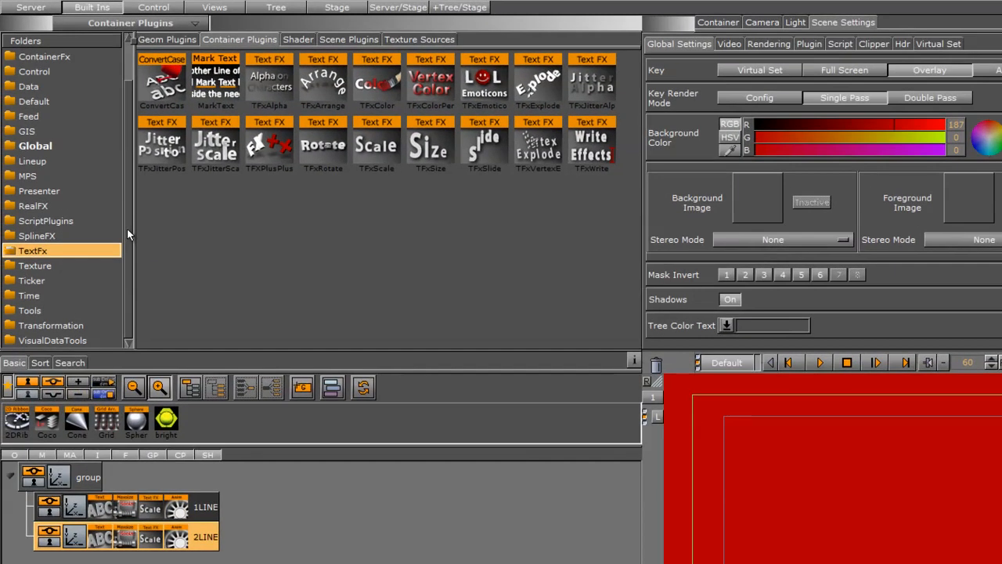
drag(62, 169, 67, 51)
click(16, 85)
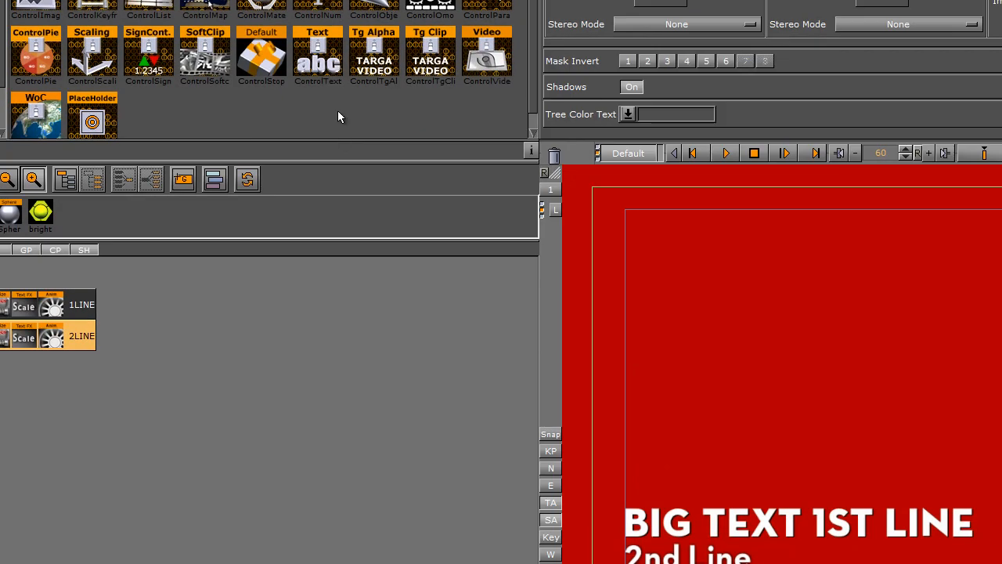
drag(345, 95, 66, 309)
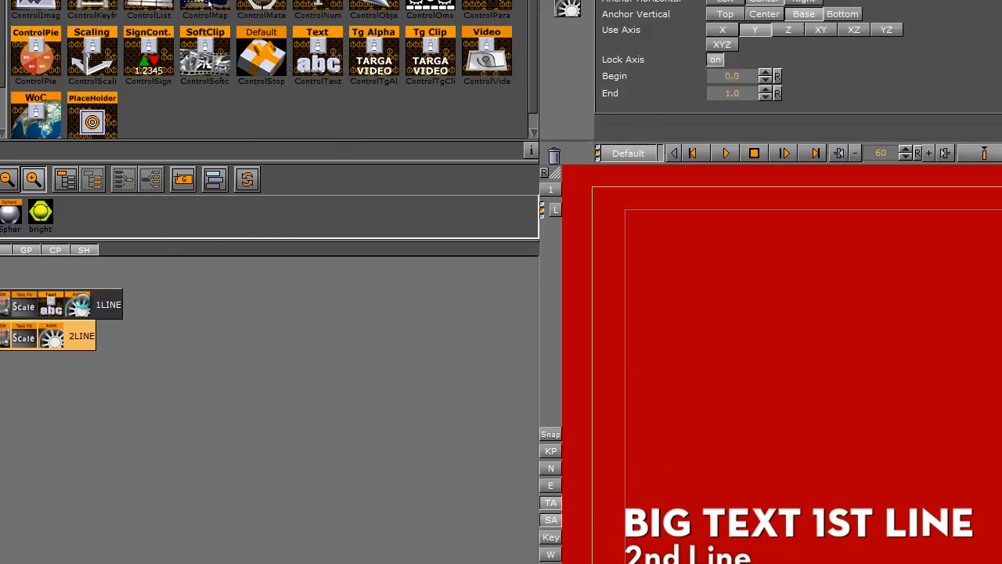
click(53, 304)
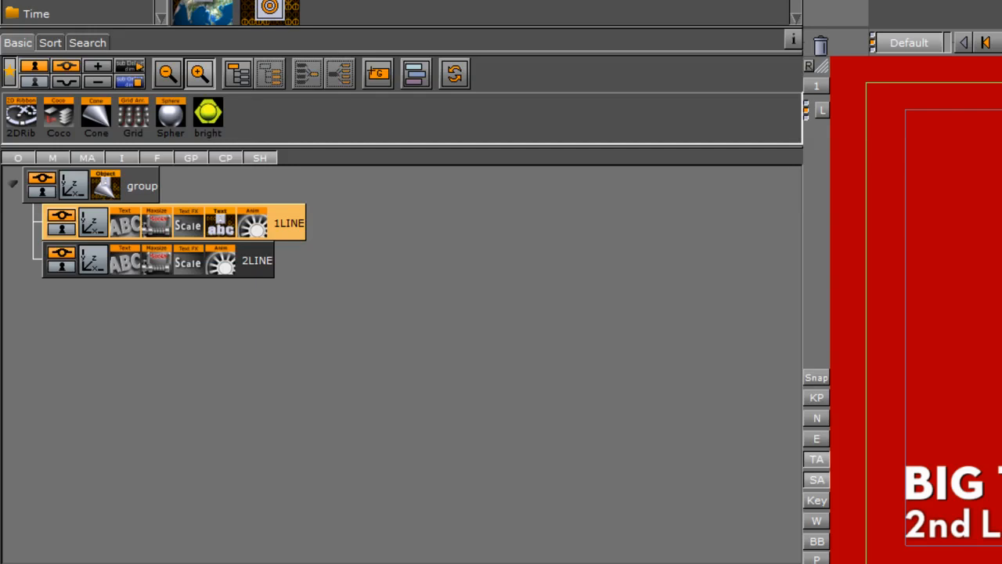
- Copy the ControlText plugin from 1LINE to 2LINE, describe it as 2LINE and edit its field identifier
drag(220, 222, 219, 263)
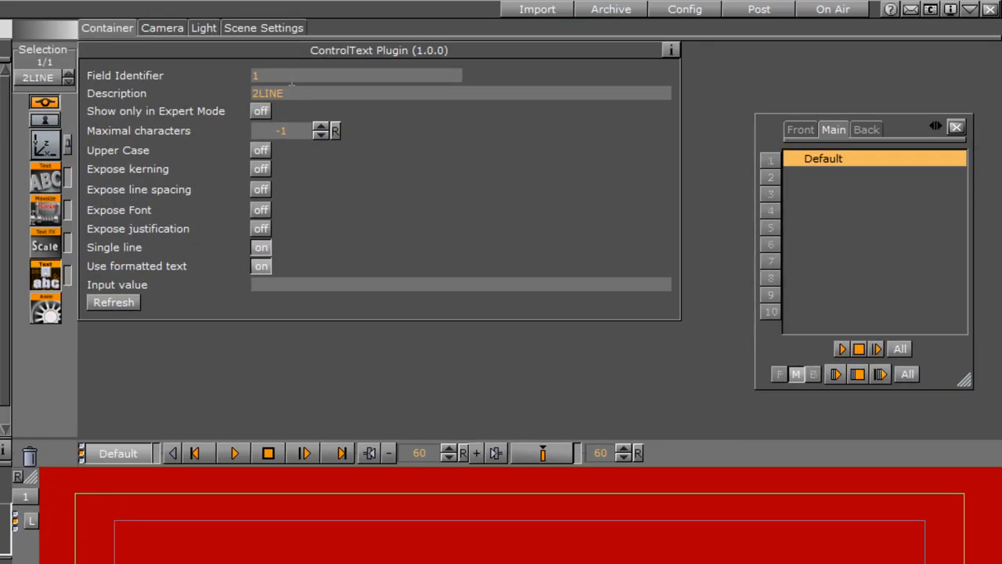
click(291, 77)
key(Return)
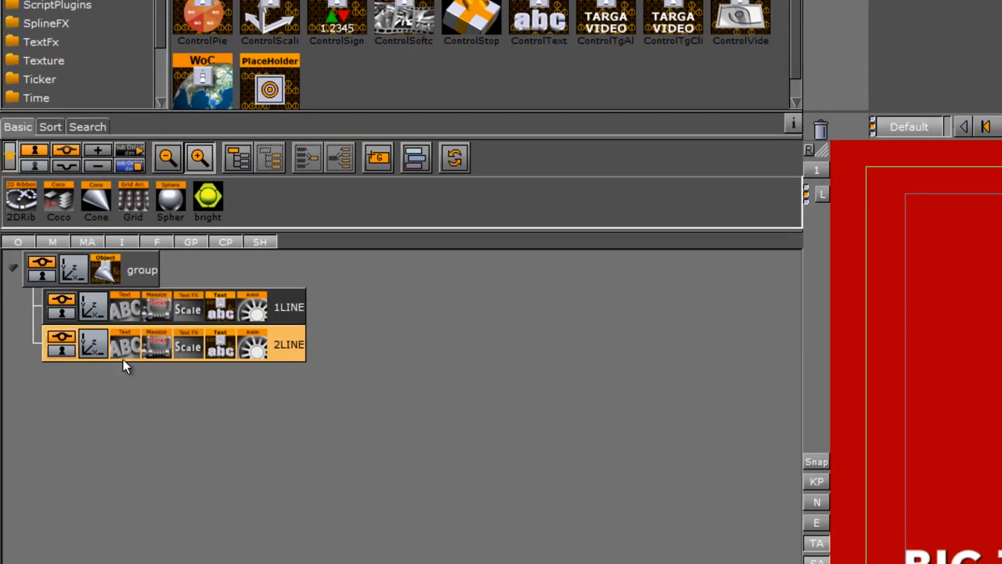
- Configure the group's ControlObject with description C, transition logic on, layer identifier L3, state identifier C and background scene MASTER
click(141, 269)
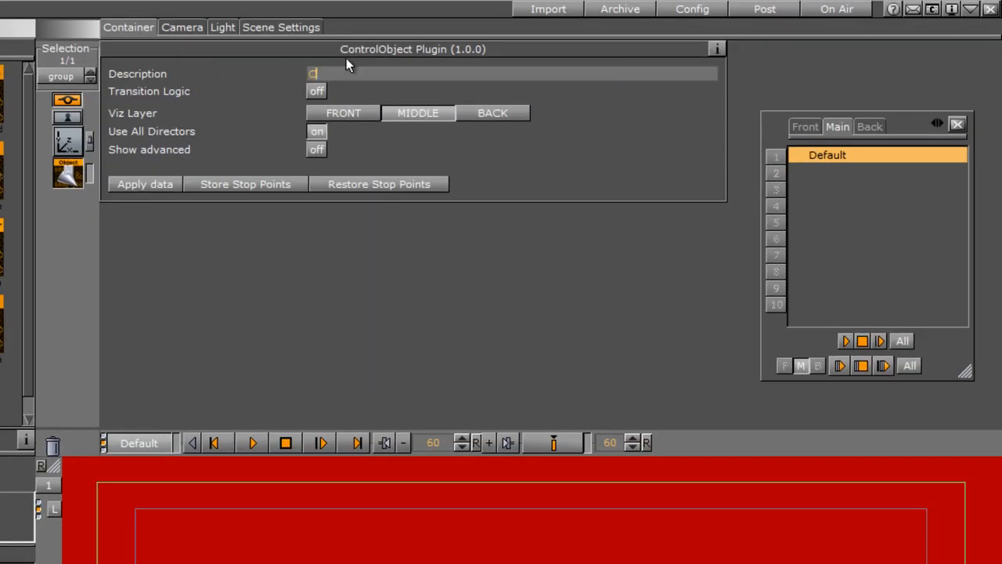
click(316, 92)
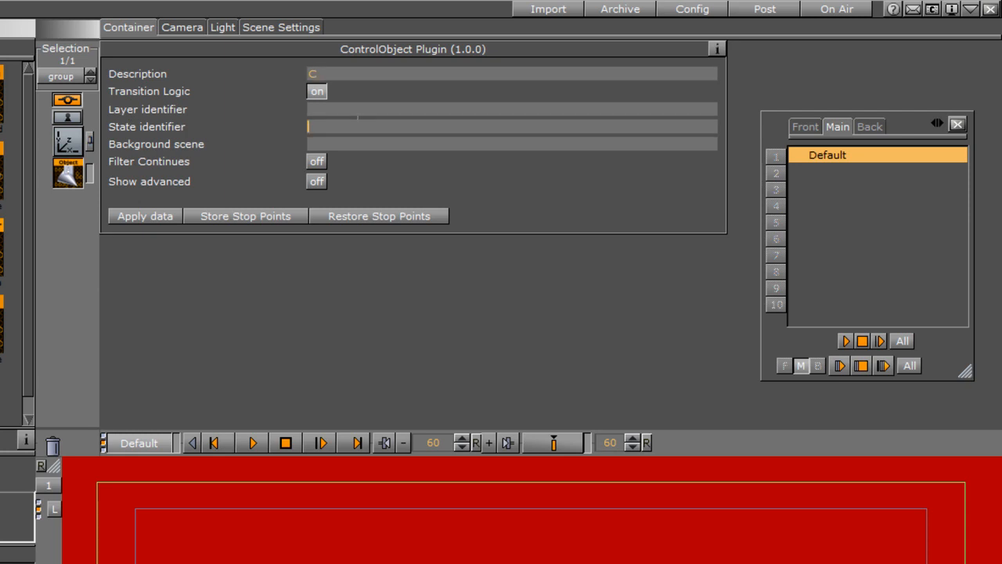
click(308, 110)
text(L3)
click(319, 130)
click(324, 140)
text(MASTER)
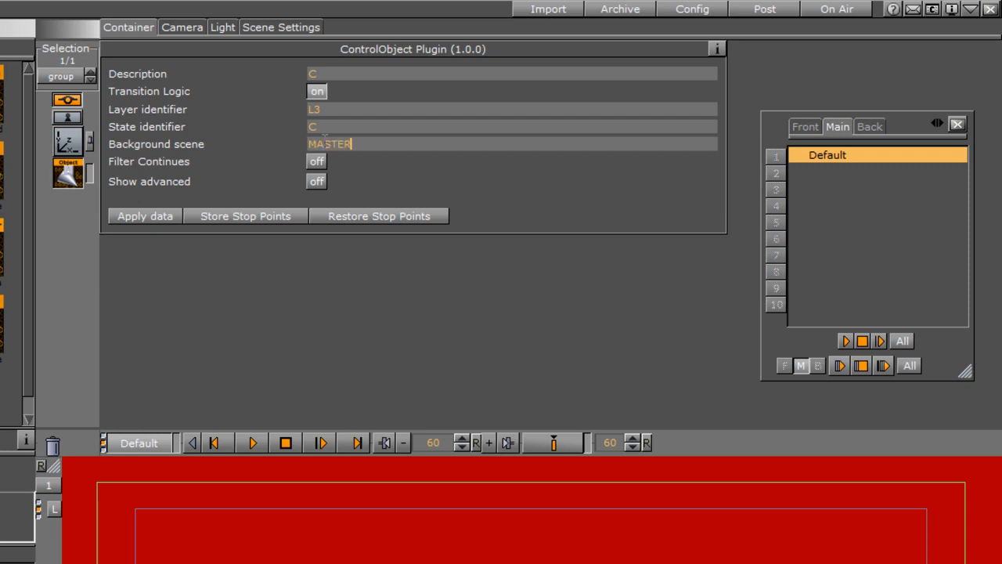